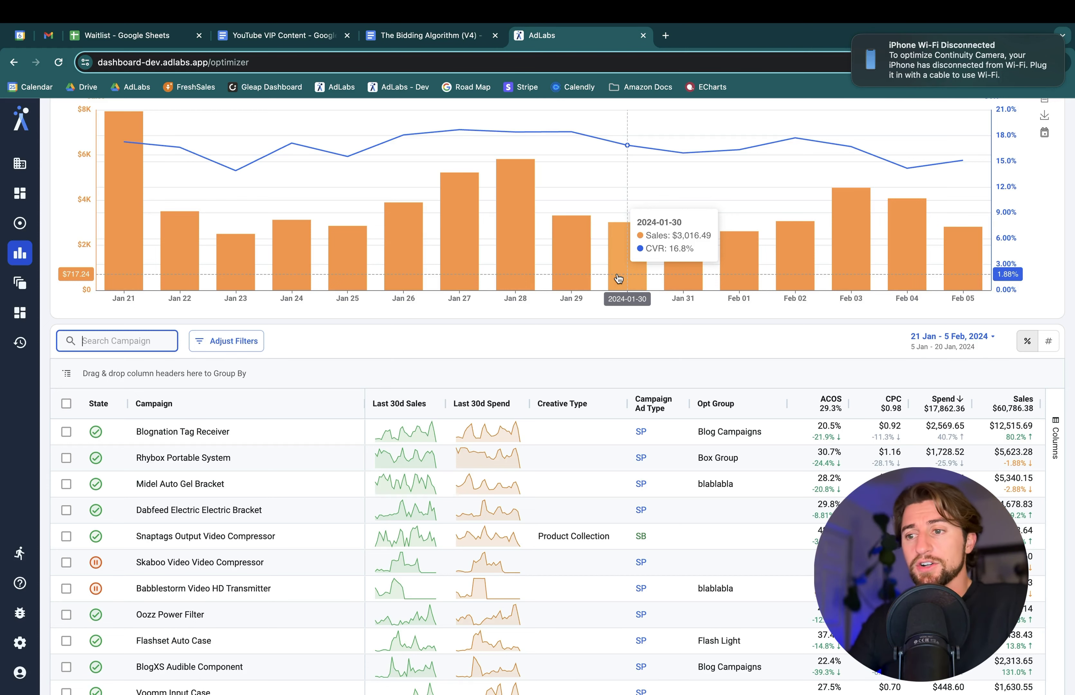
Search campaigns for 'dab' and select all nine matching campaigns
scroll(618, 278, up, 4)
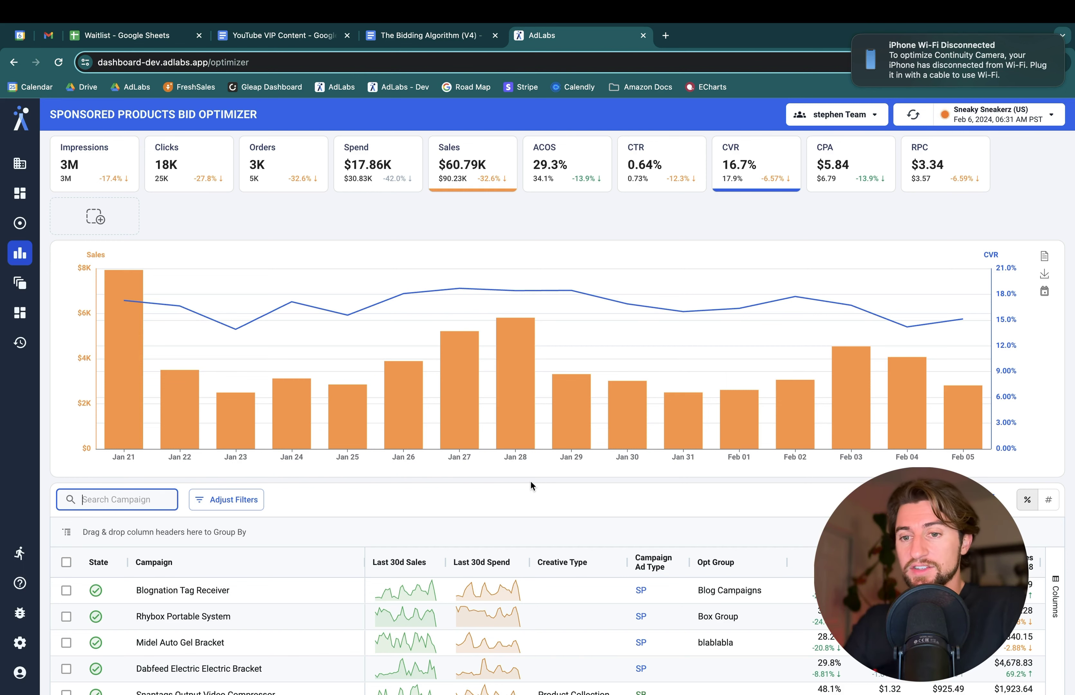
scroll(530, 479, down, 5)
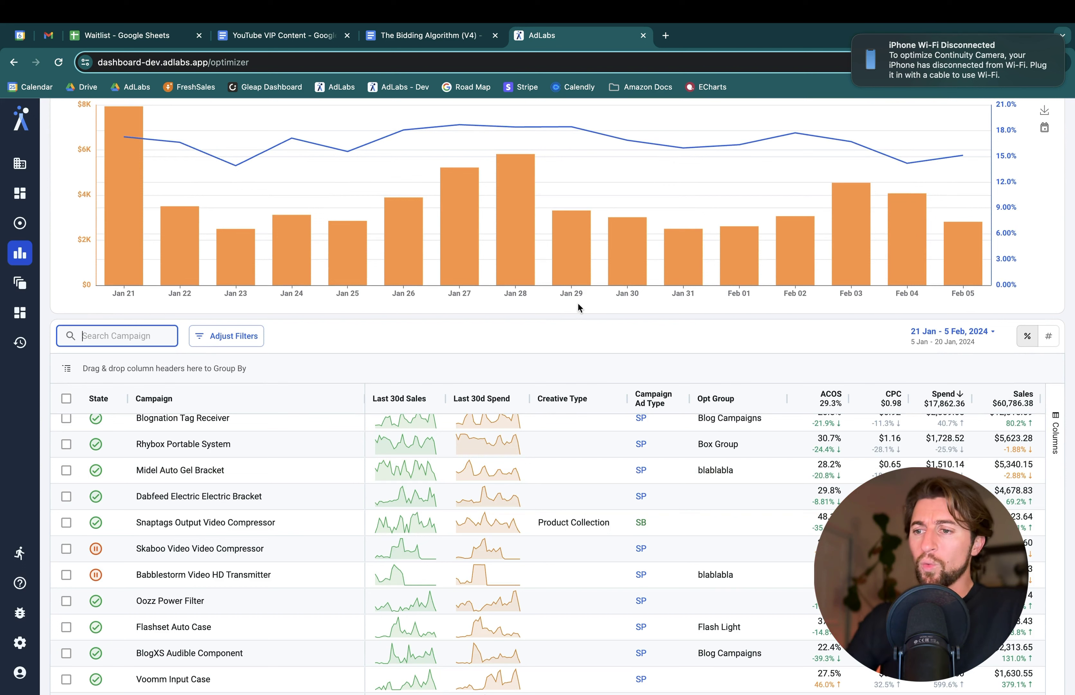
scroll(565, 504, up, 1)
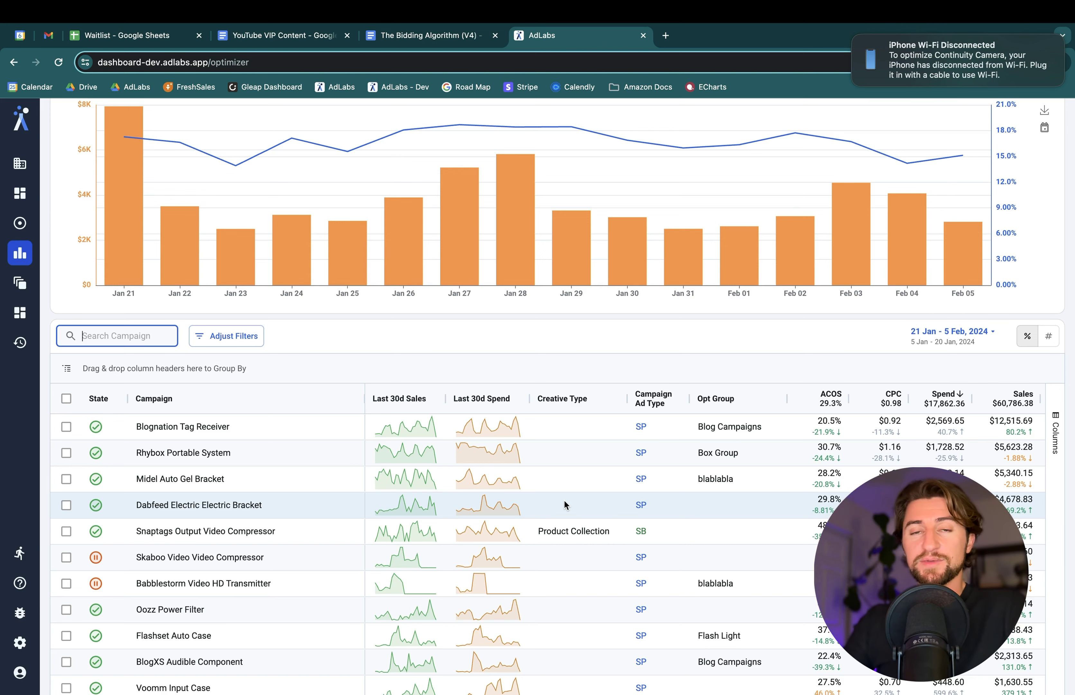
scroll(607, 383, up, 1)
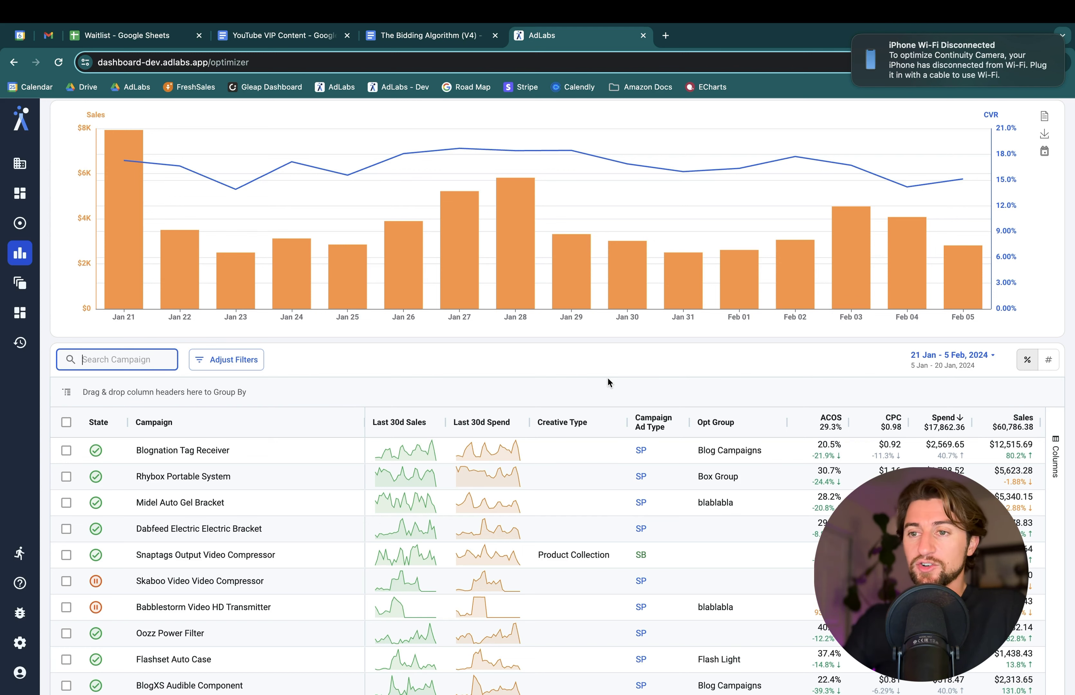
scroll(608, 382, down, 3)
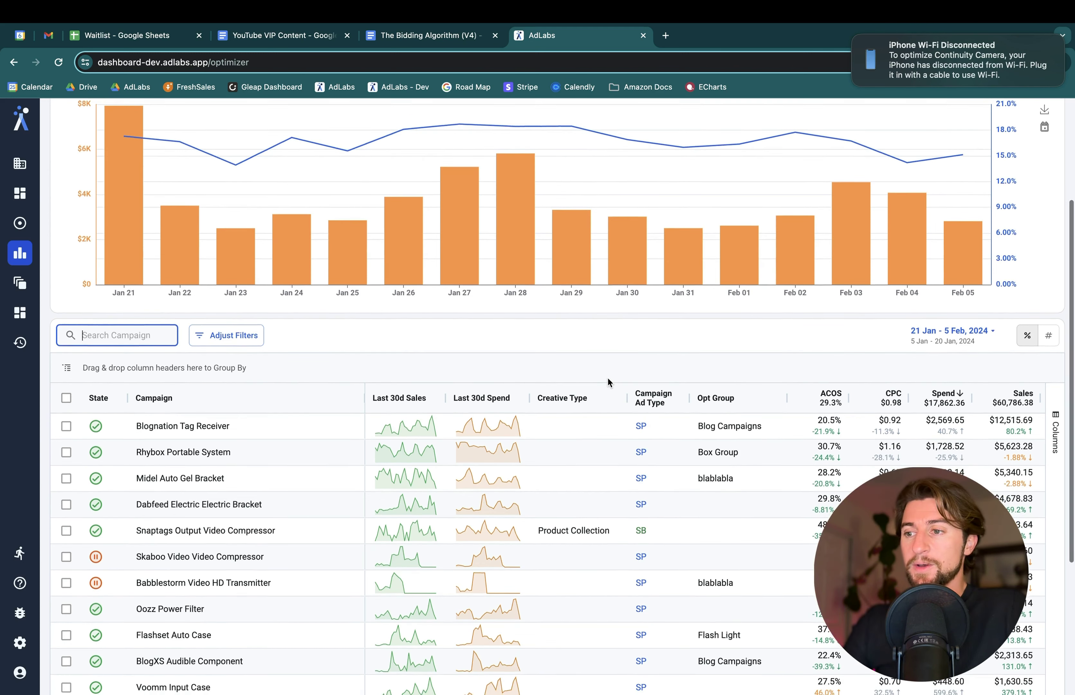
scroll(608, 382, up, 1)
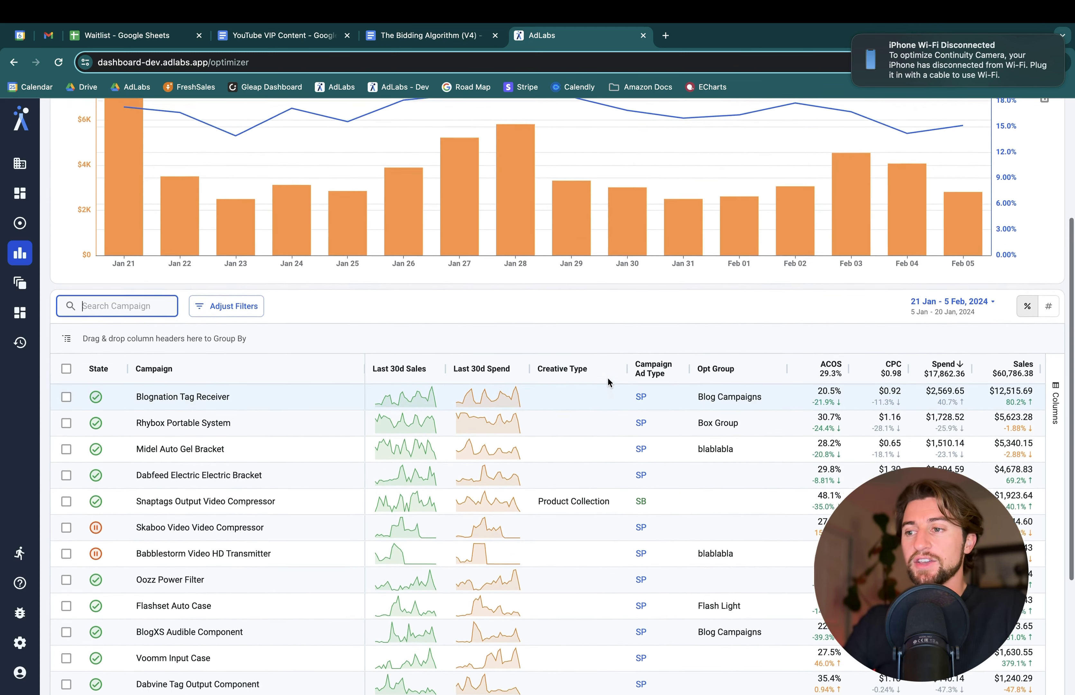
scroll(453, 277, down, 8)
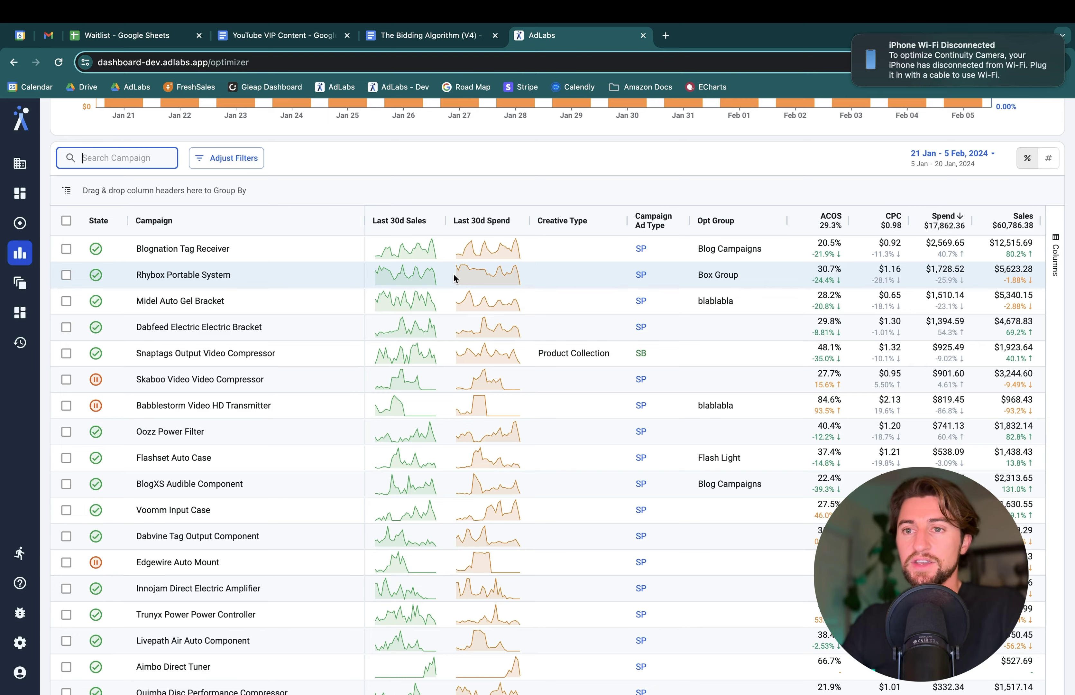
scroll(453, 278, up, 2)
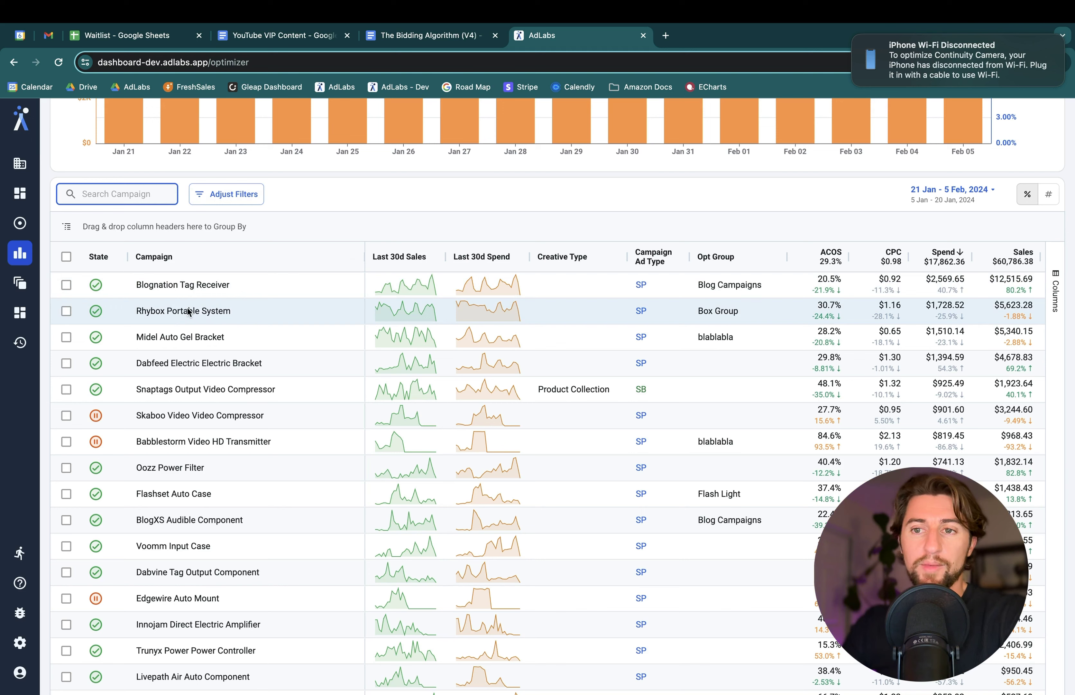
scroll(189, 310, down, 1)
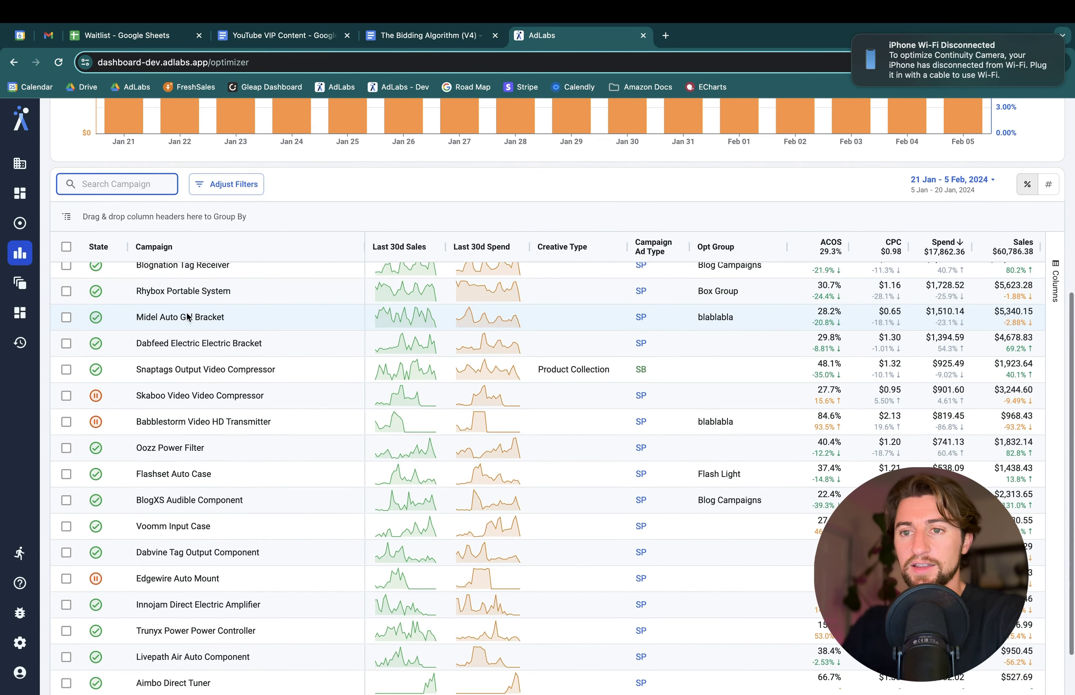
click(126, 185)
text(dab)
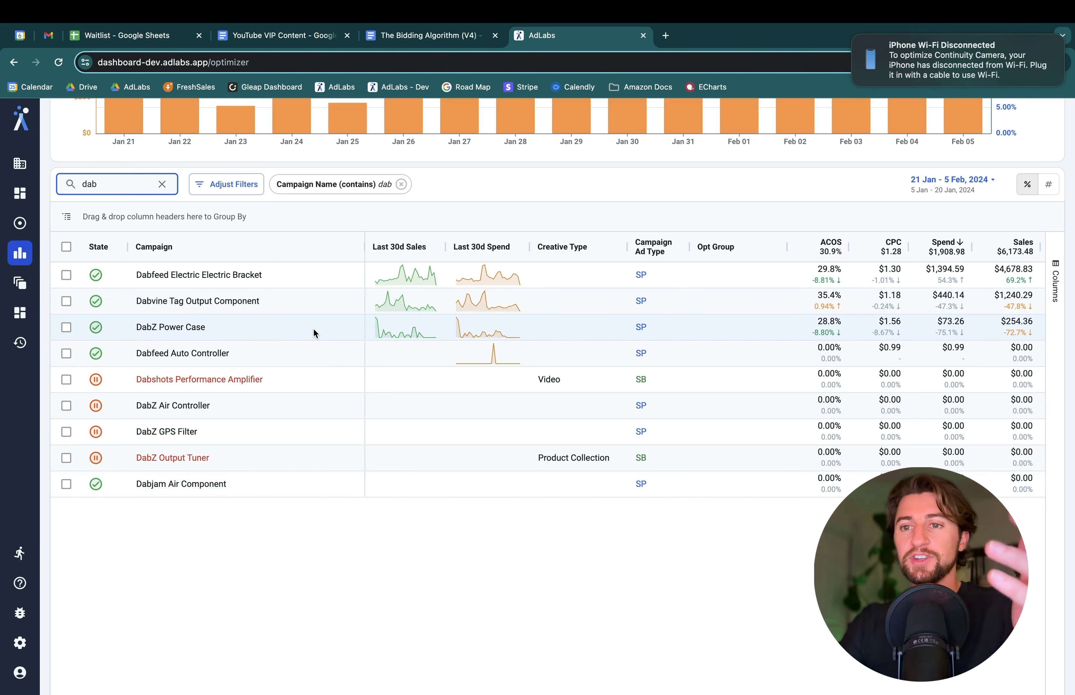
click(66, 247)
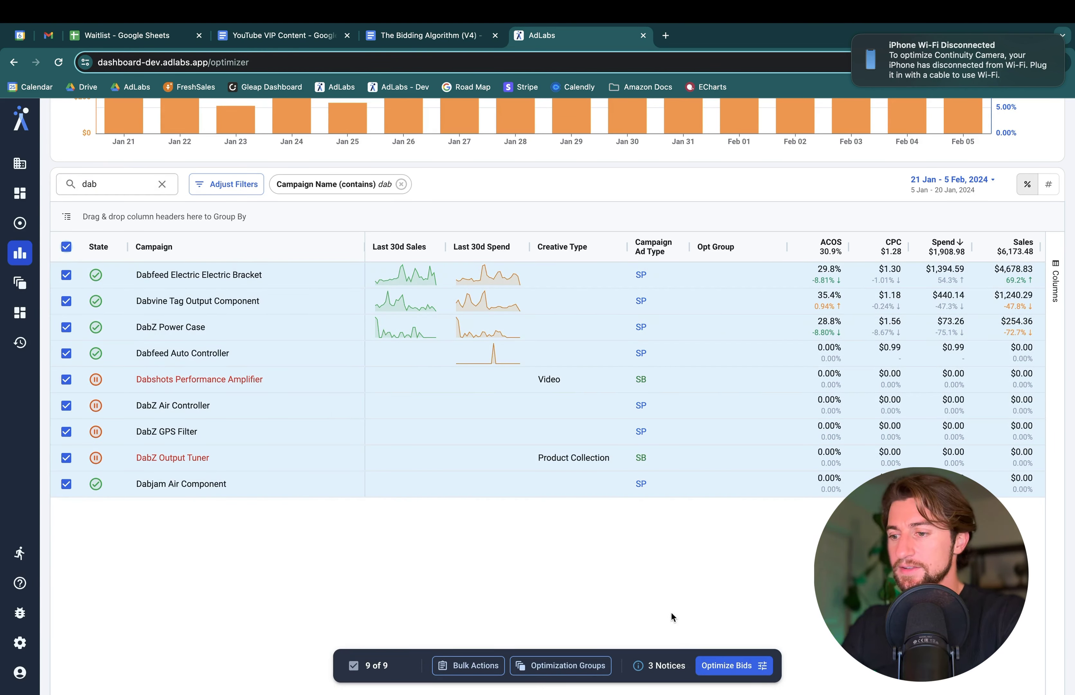
Try grouping all nine, cancel at the mixed ad type warning, and clear the selection
click(560, 665)
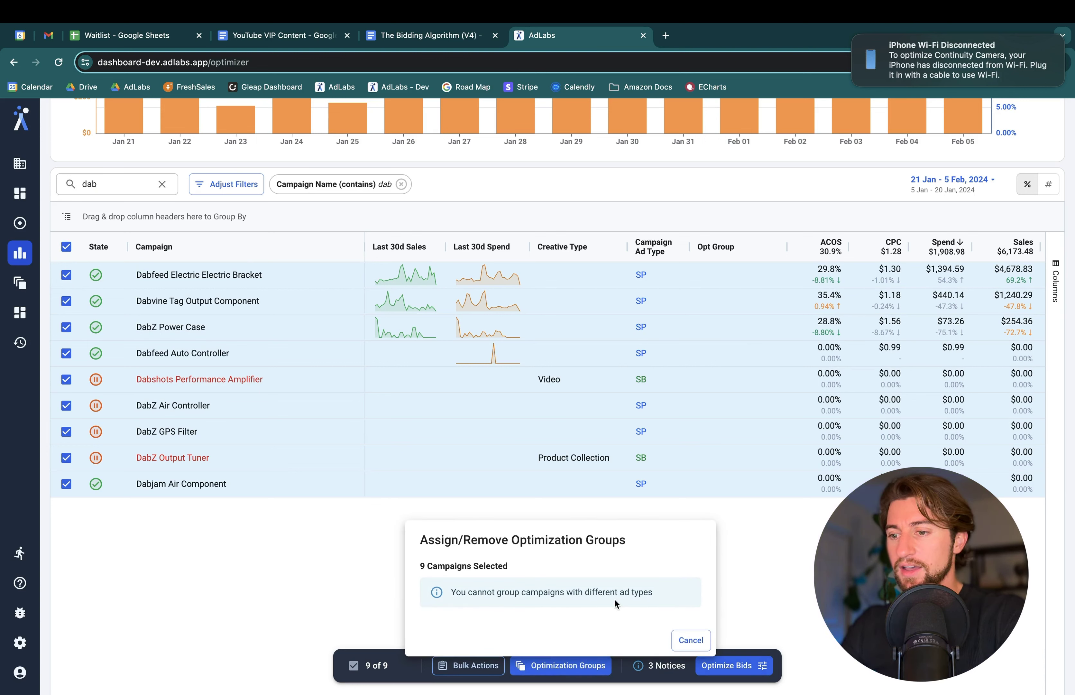
click(690, 640)
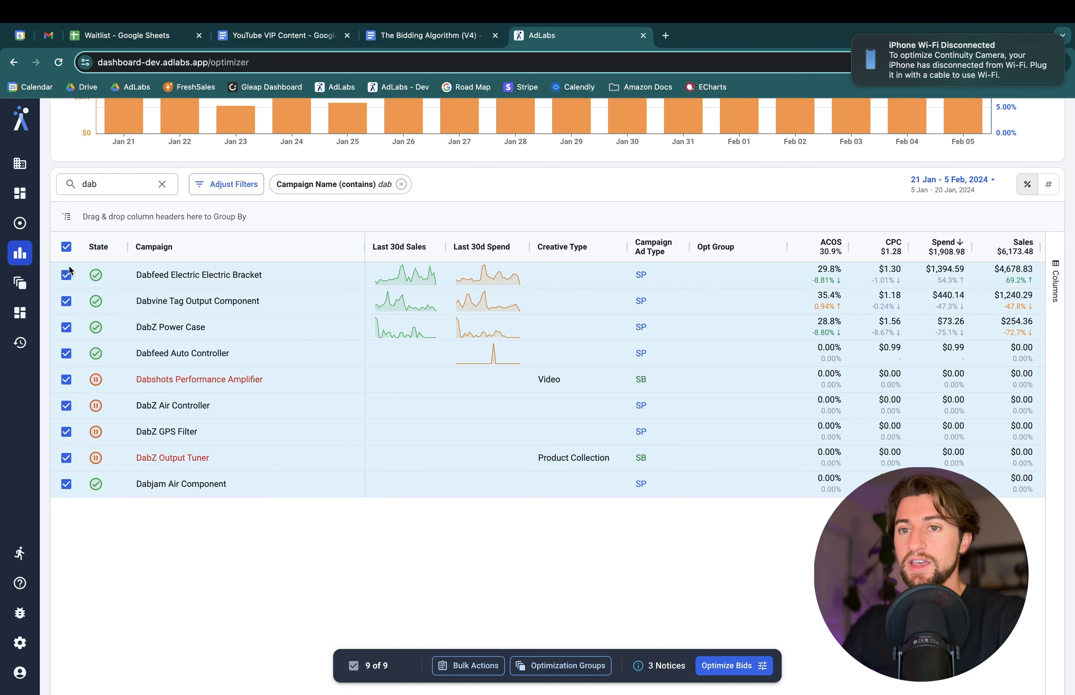
click(66, 247)
Select the four SP campaigns from Dabfeed Electric Electric Bracket to Dabfeed Auto Controller
click(66, 274)
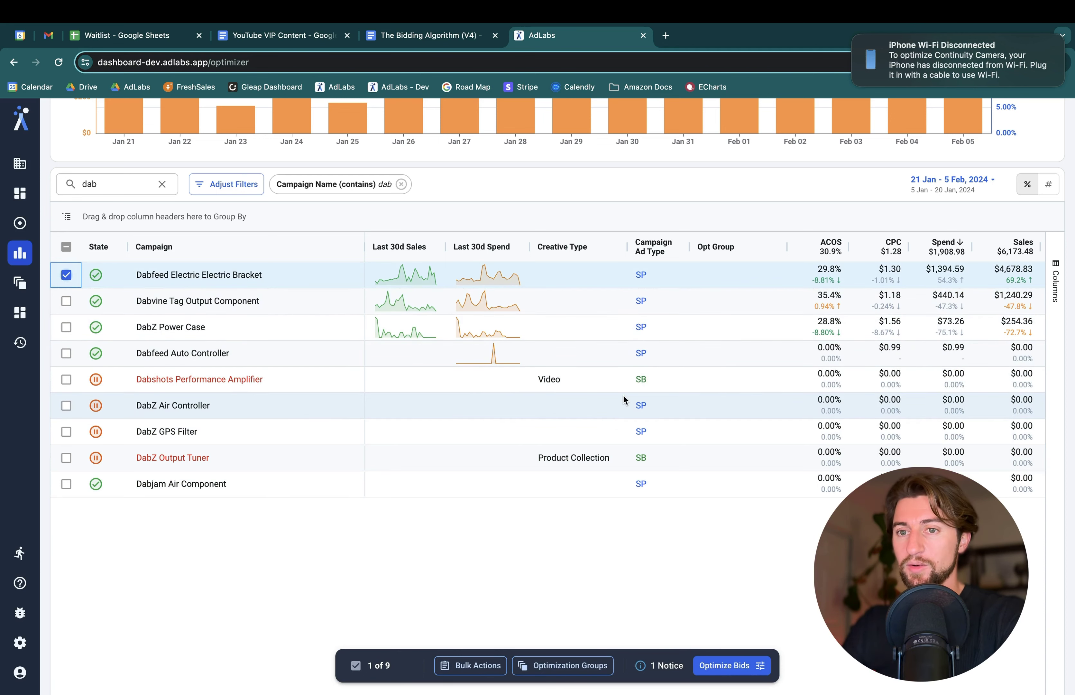
shift+click(66, 353)
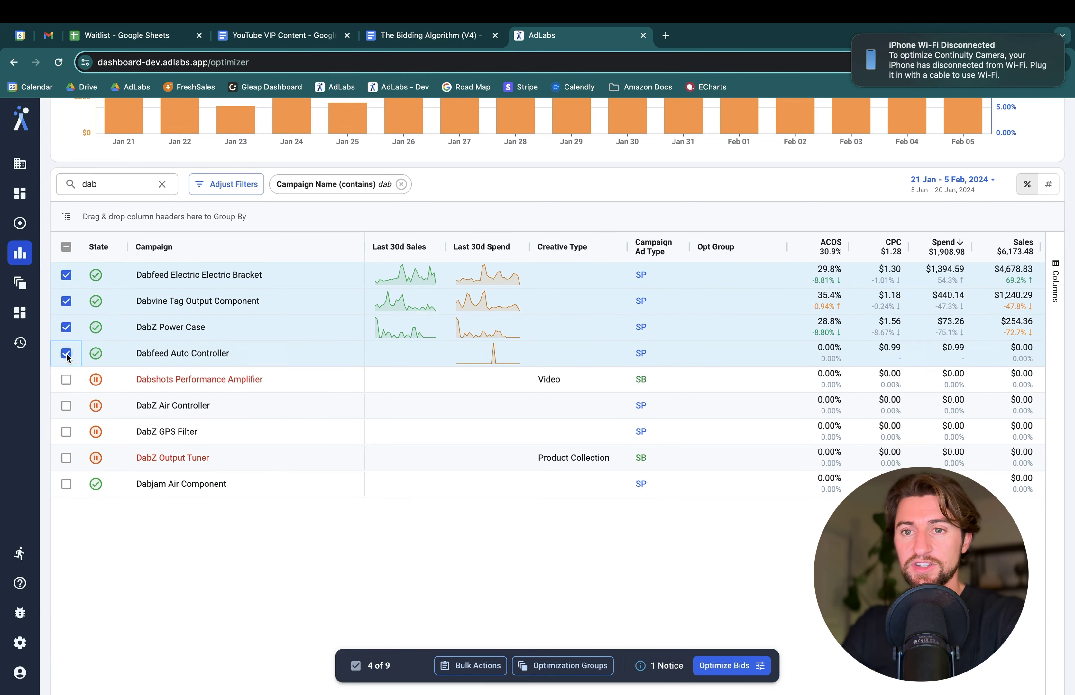
click(66, 275)
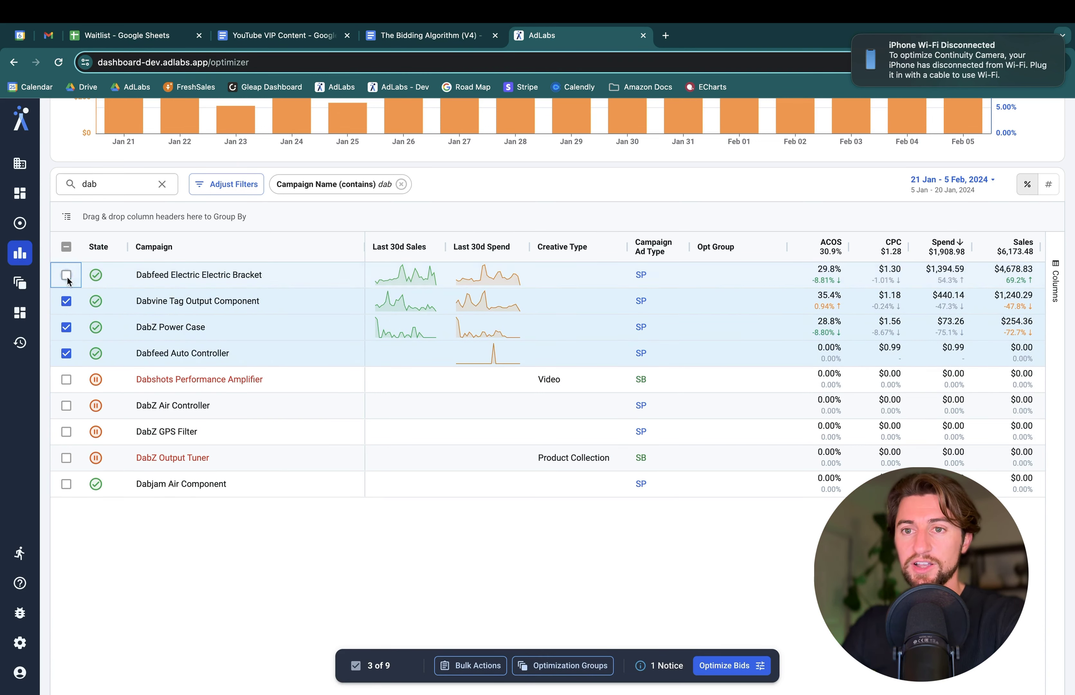
shift+click(66, 353)
click(66, 274)
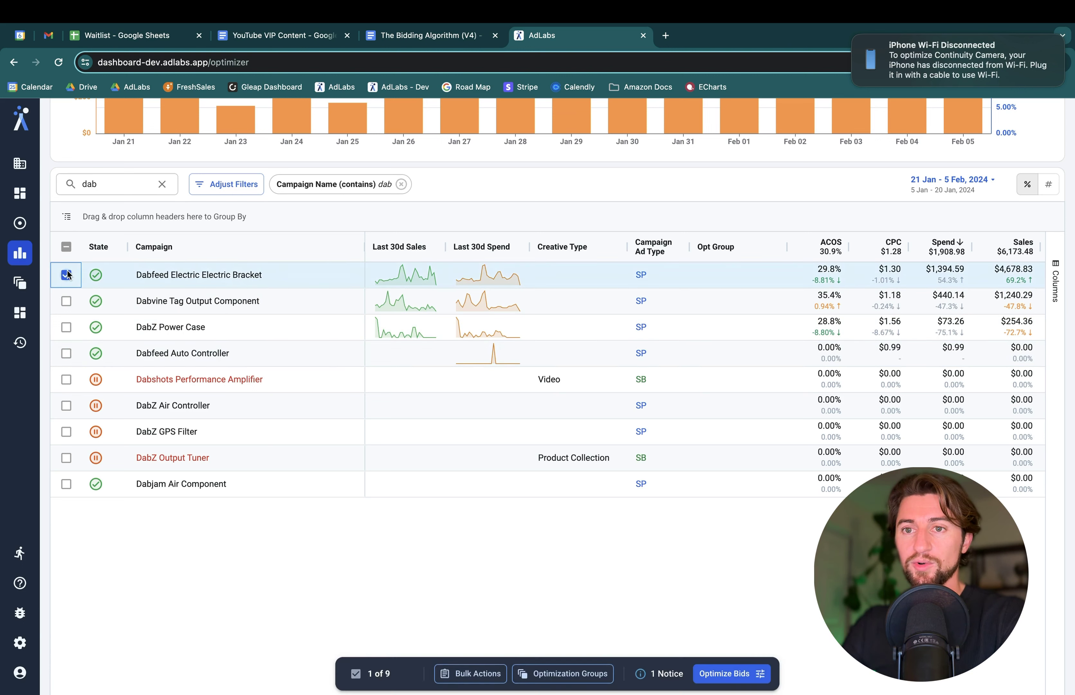
shift+click(66, 354)
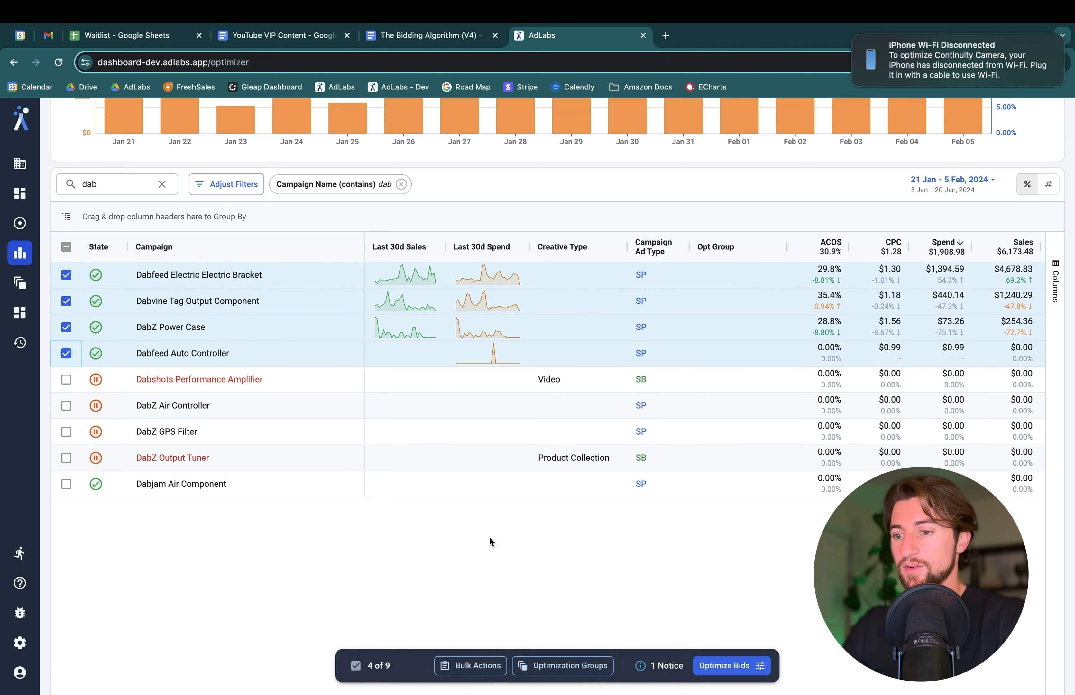
Create the optimization group 'Dab Products' and assign the four selected campaigns to it
click(550, 674)
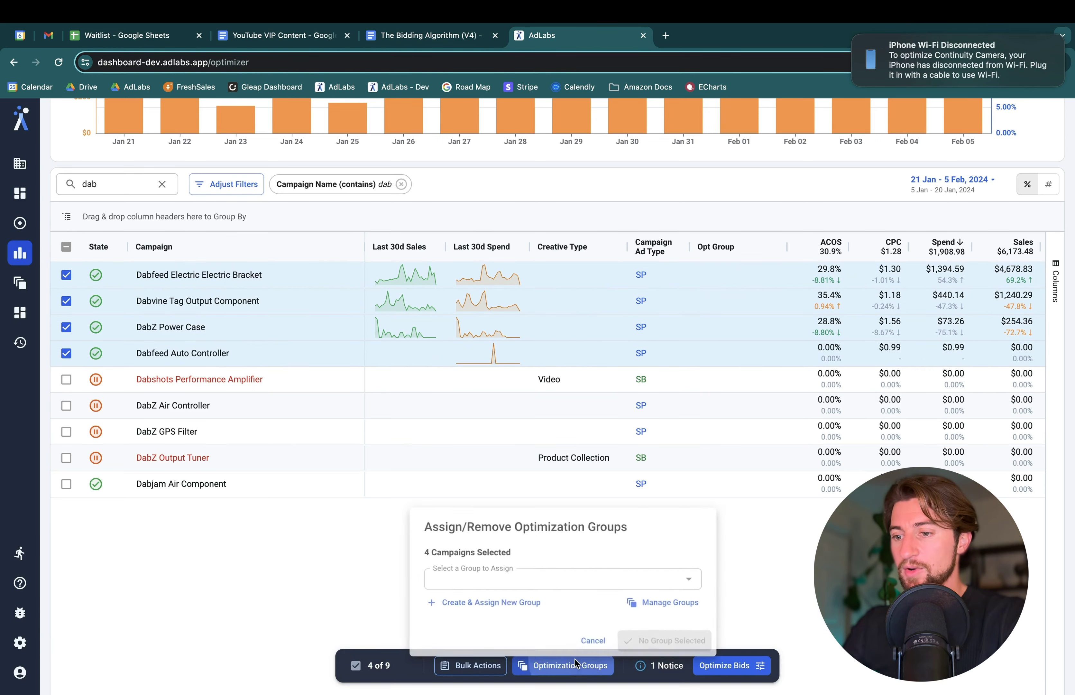
click(563, 574)
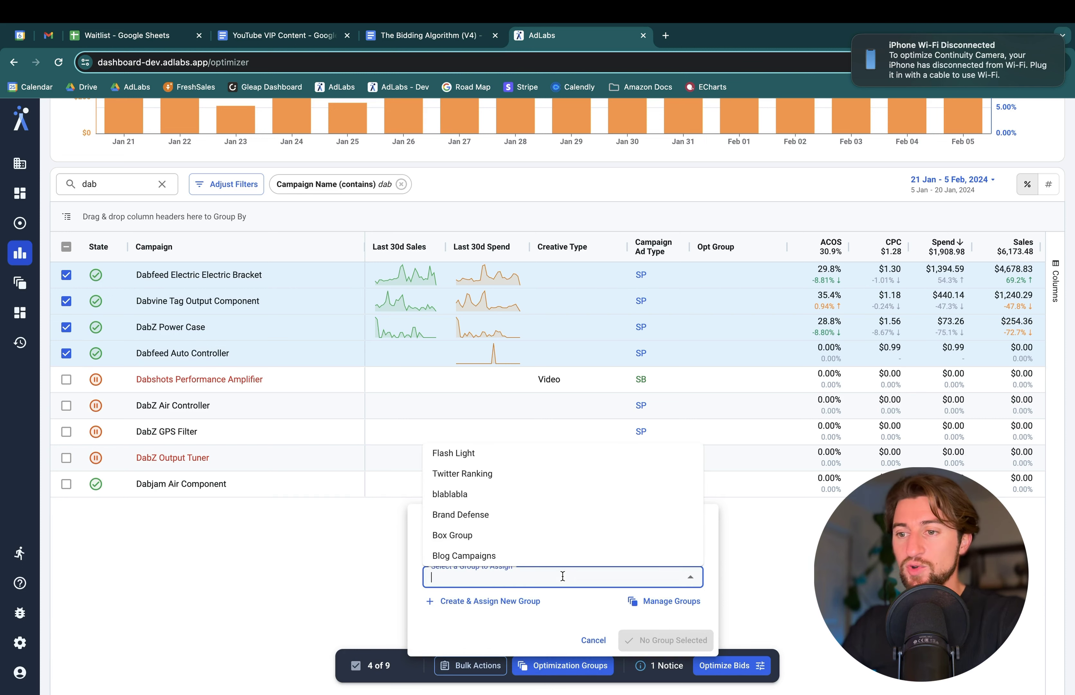
click(504, 608)
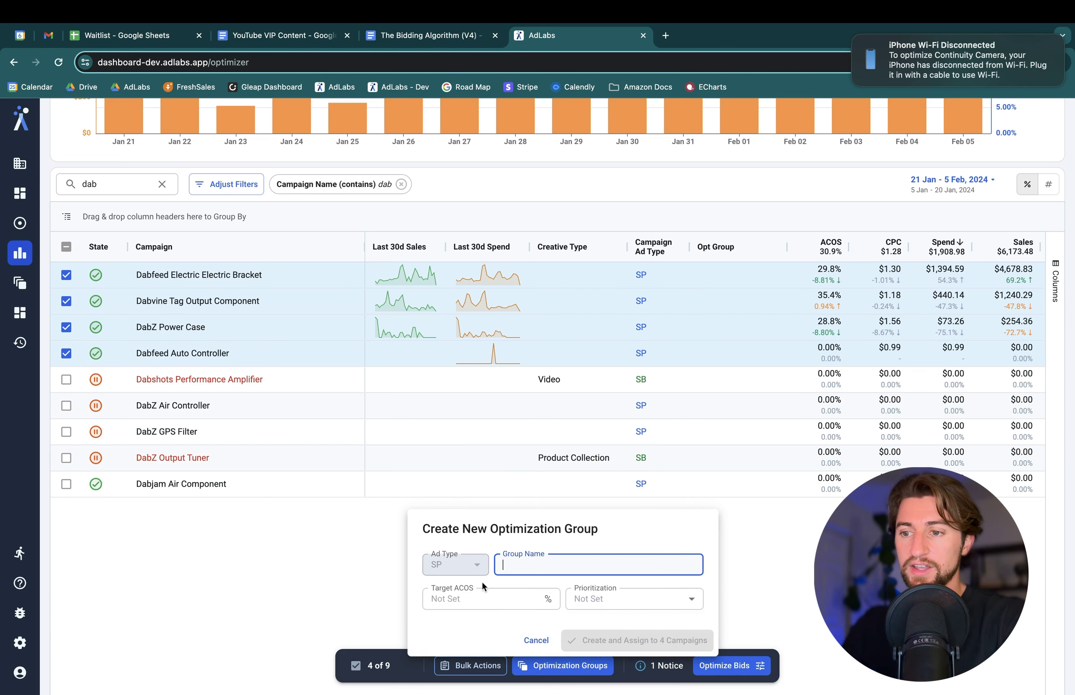
text(Dab Products)
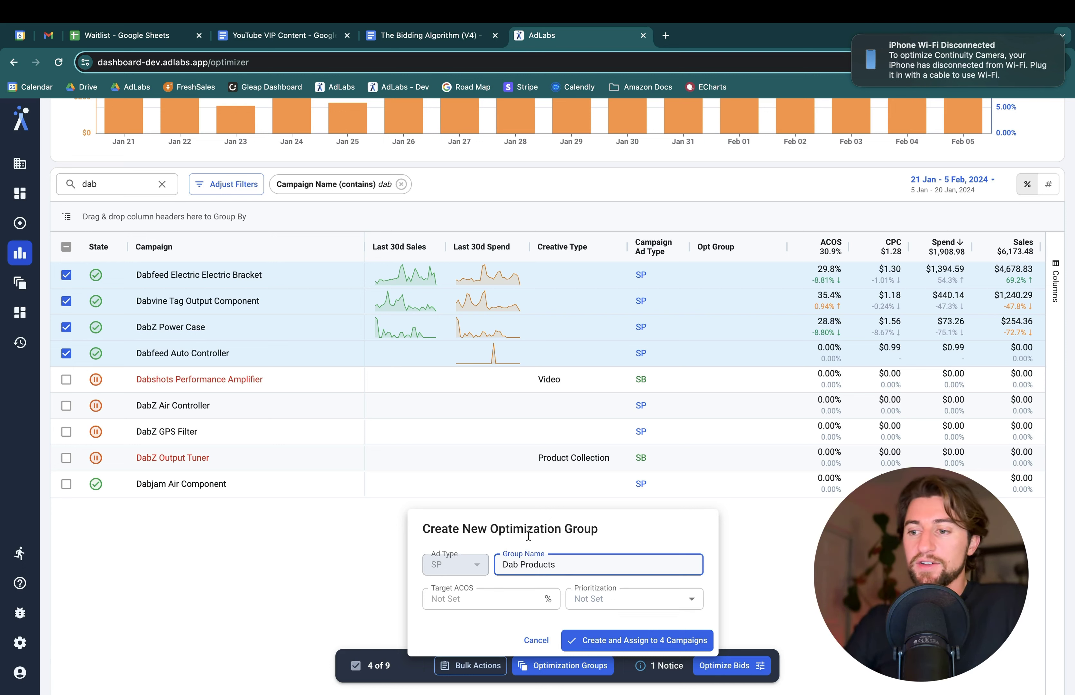
click(623, 640)
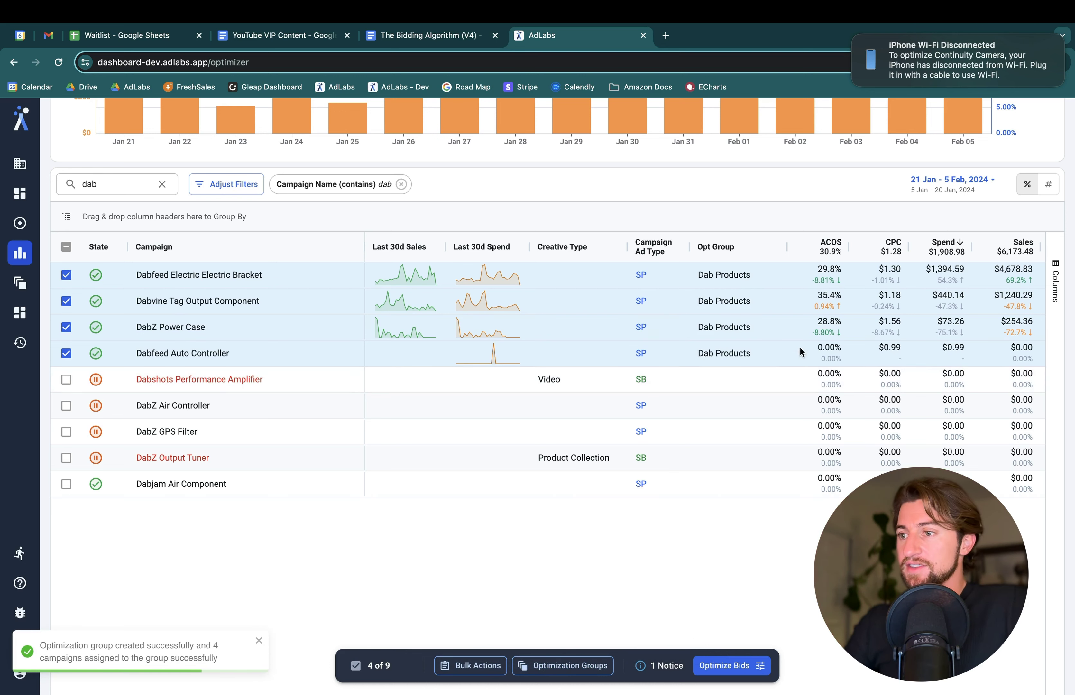
Uncheck three campaigns, leaving only Dabfeed Auto Controller selected
click(67, 275)
click(66, 300)
click(67, 327)
scroll(776, 358, right, 10)
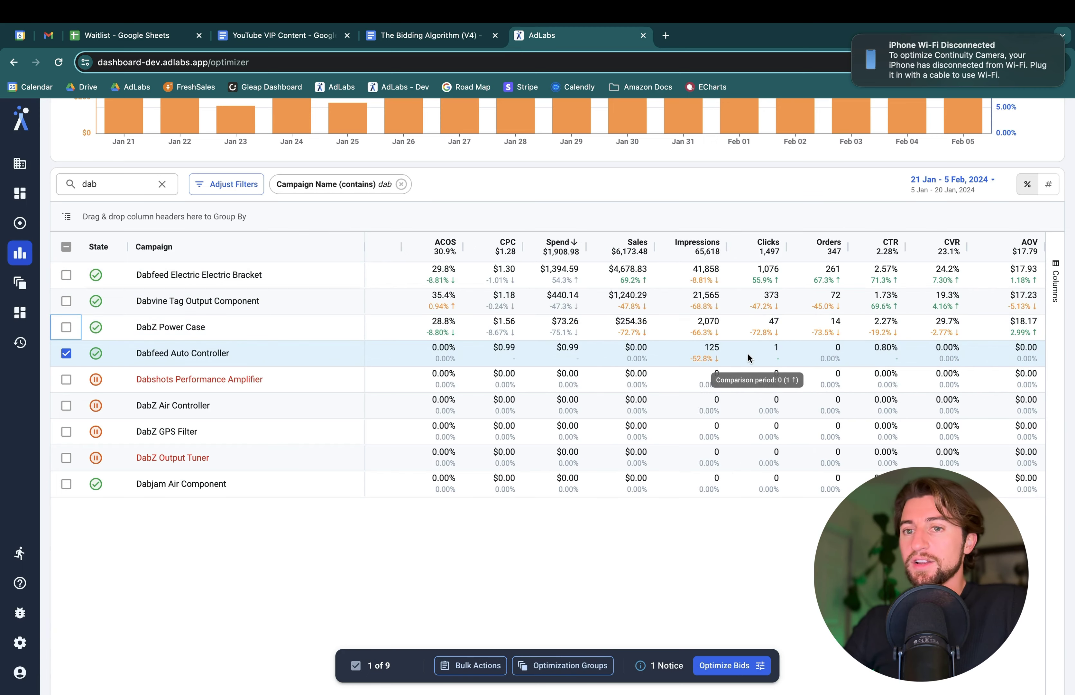
Preview the proposed bid changes for Dabfeed Auto Controller and scroll through its columns
click(718, 663)
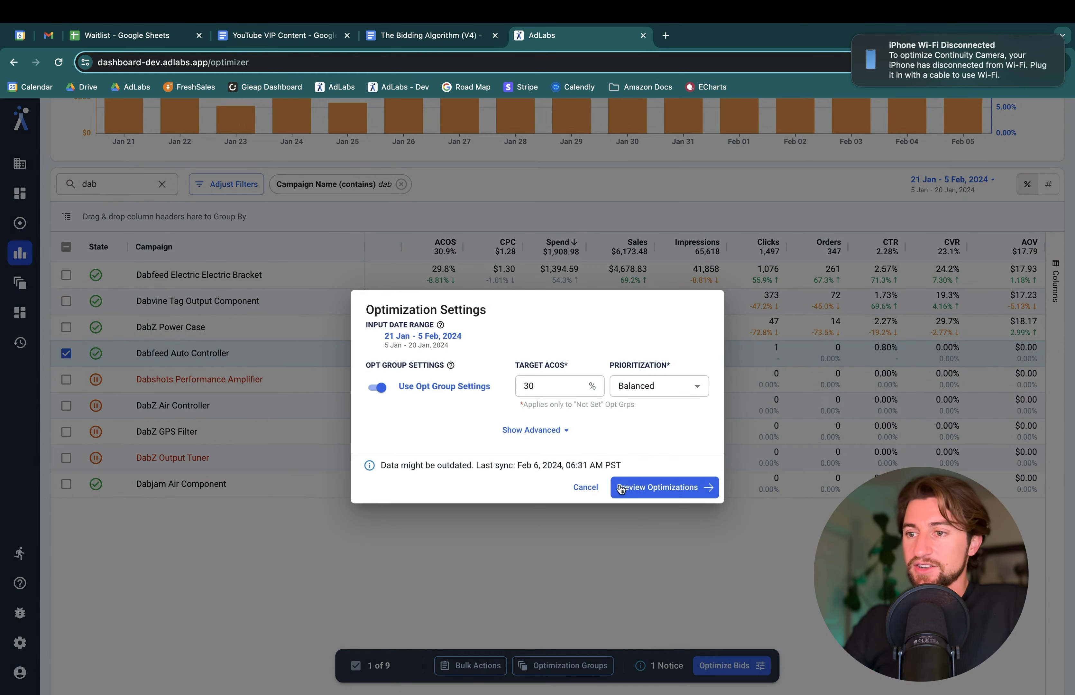
click(653, 486)
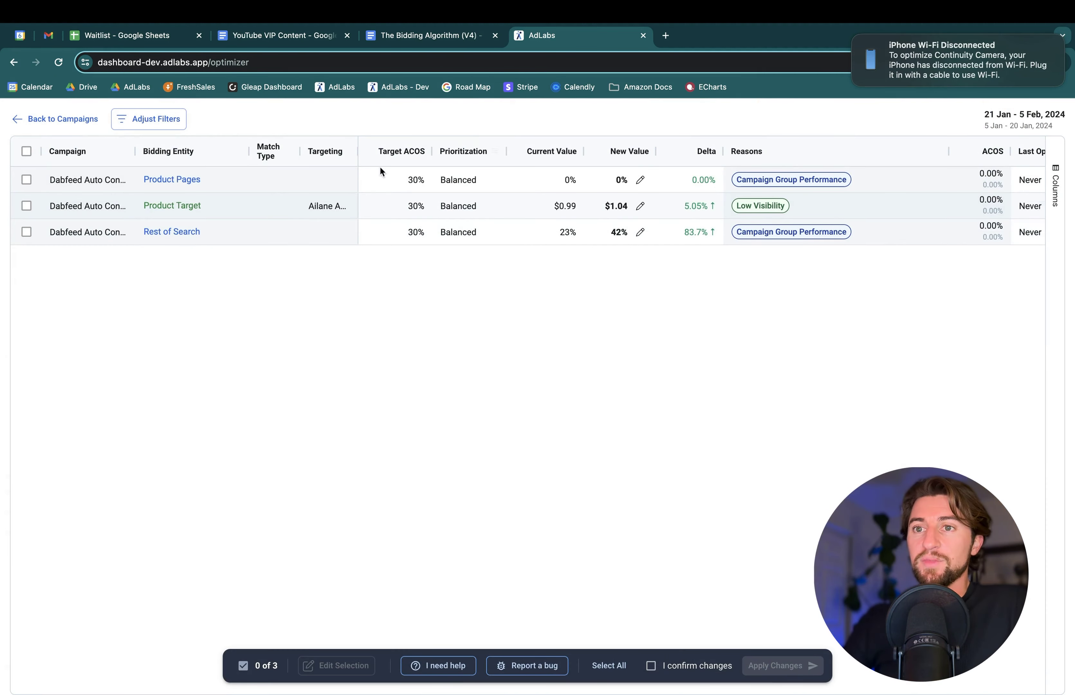
scroll(559, 209, right, 2)
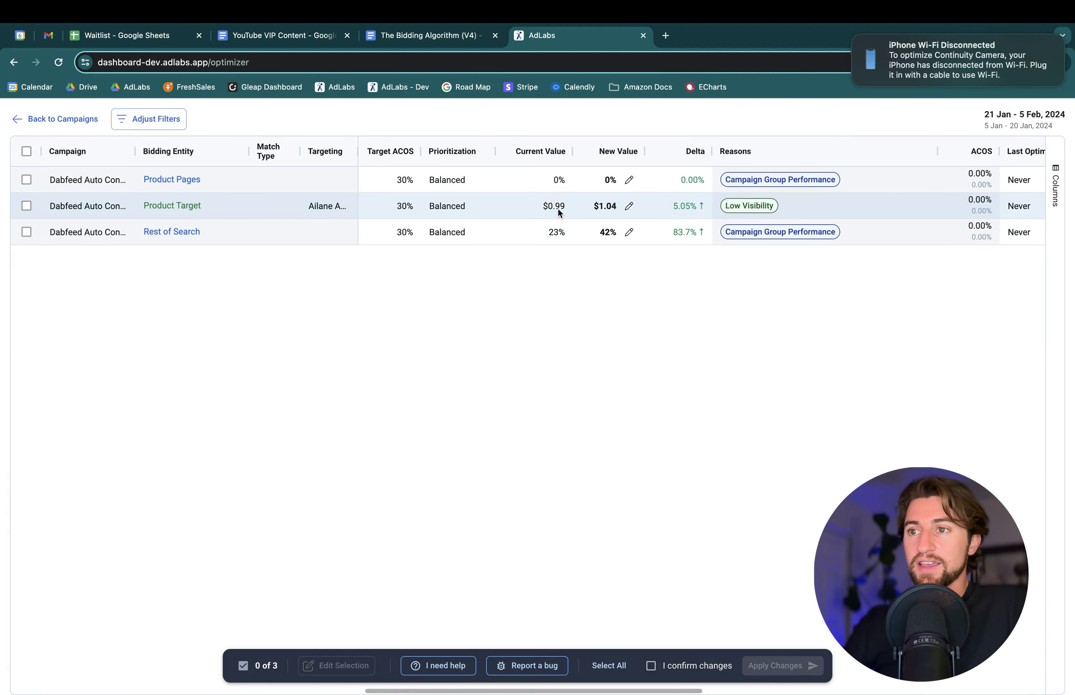
scroll(557, 207, right, 5)
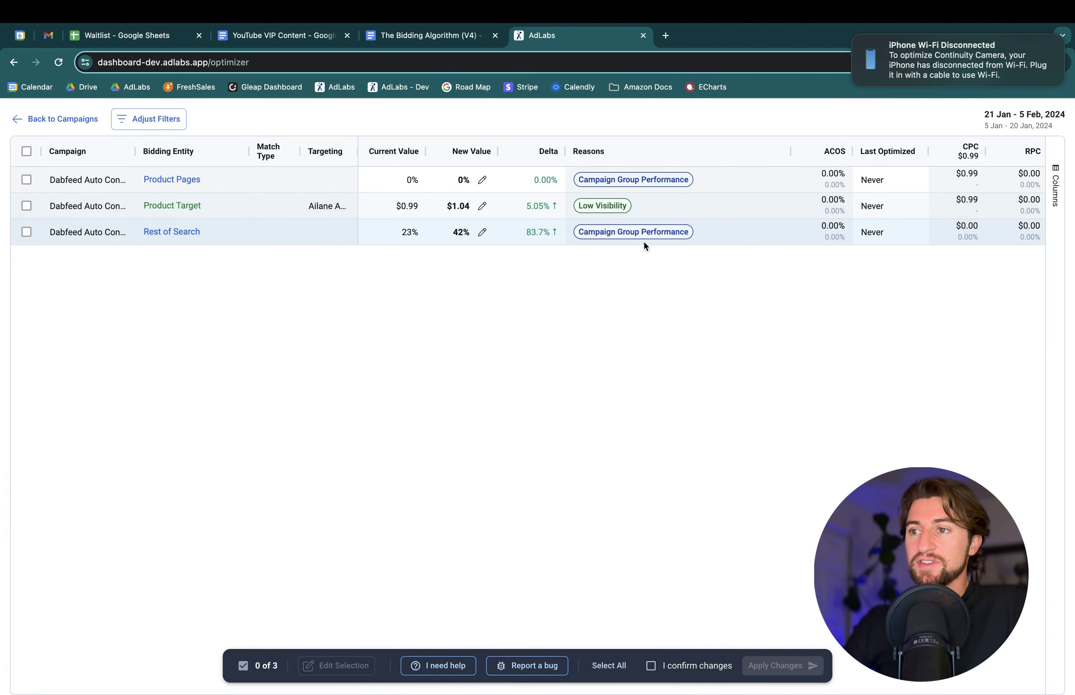
scroll(450, 234, left, 2)
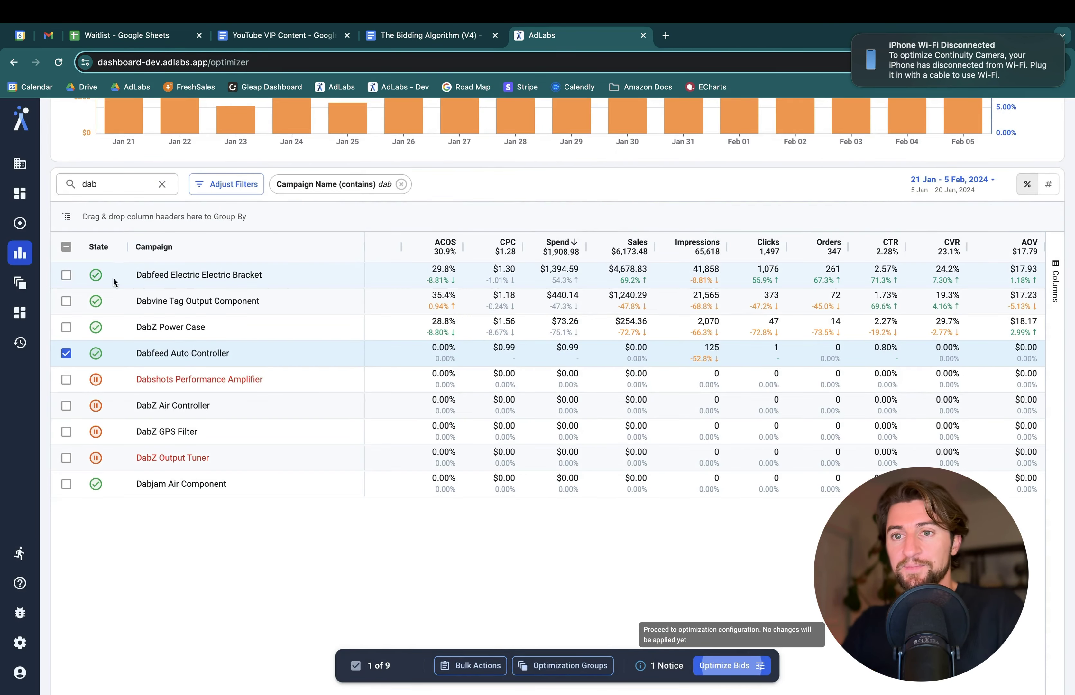
Select all four dab campaigns, open bid optimization settings, and toggle Use Opt Group Settings off and on
shift+click(67, 274)
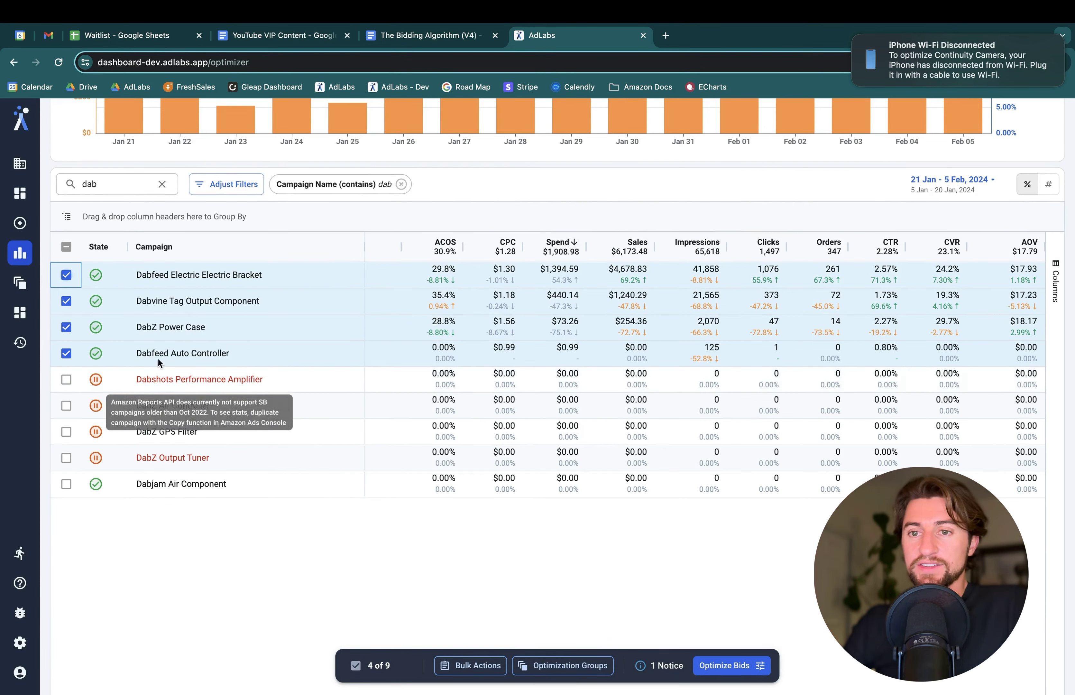
click(720, 663)
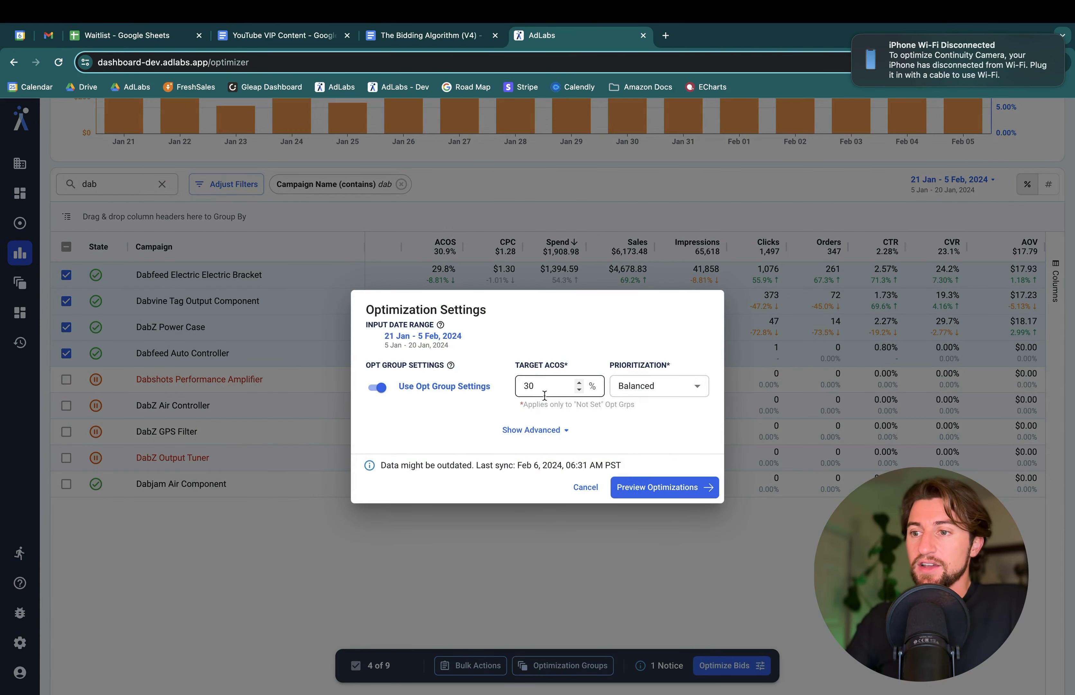
click(374, 389)
click(374, 389)
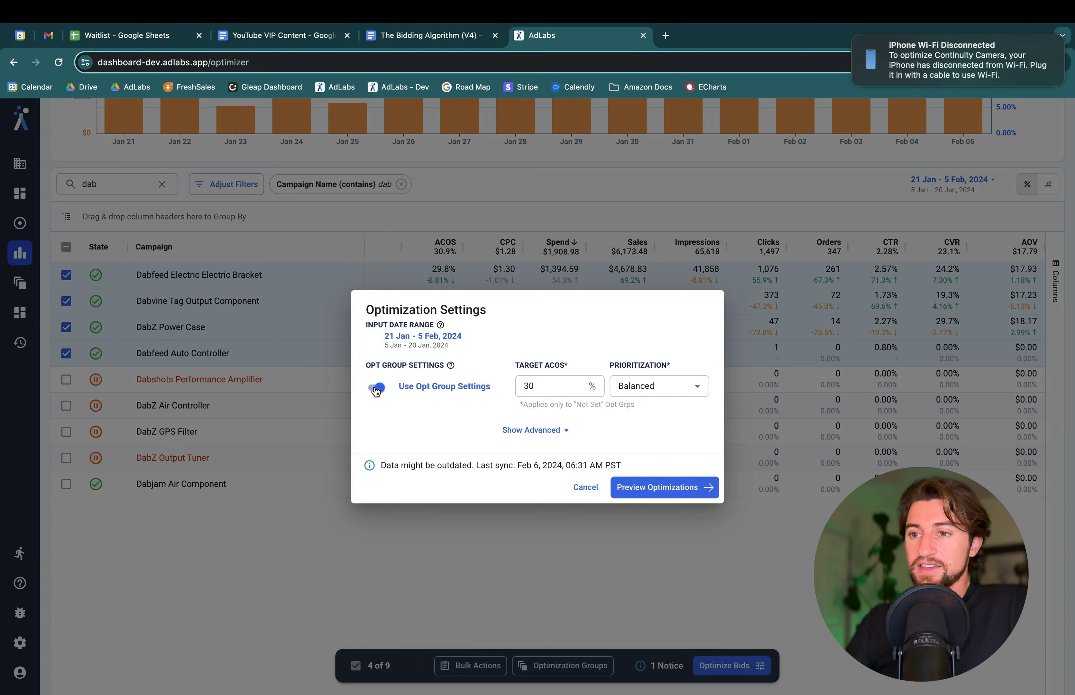
drag(399, 385, 490, 386)
click(488, 386)
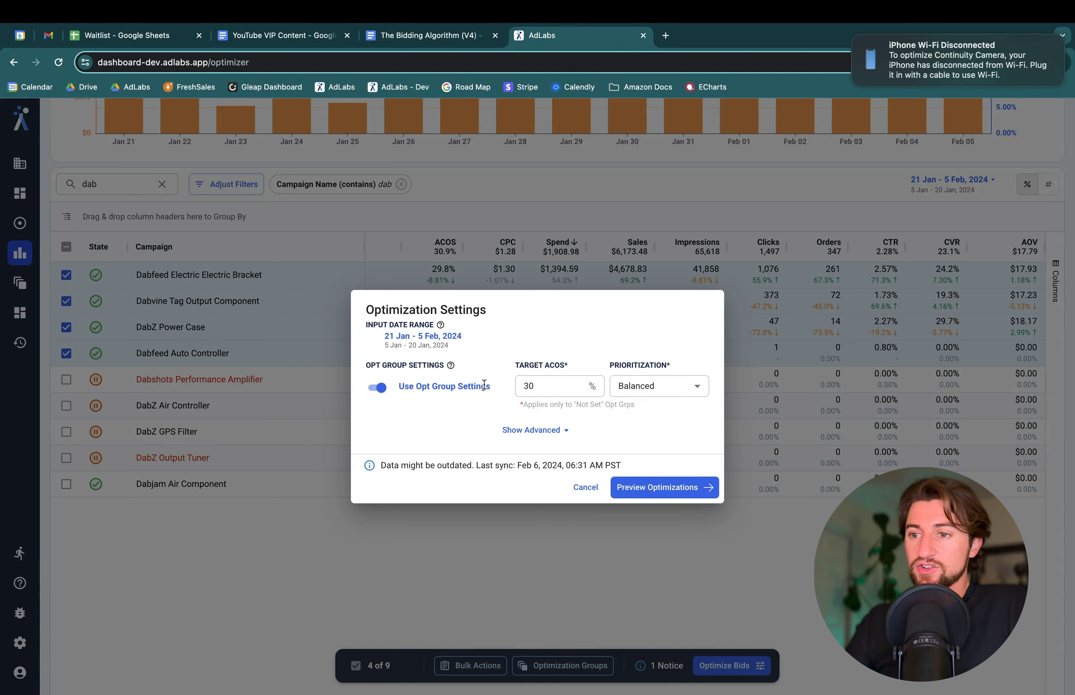
click(375, 387)
click(375, 388)
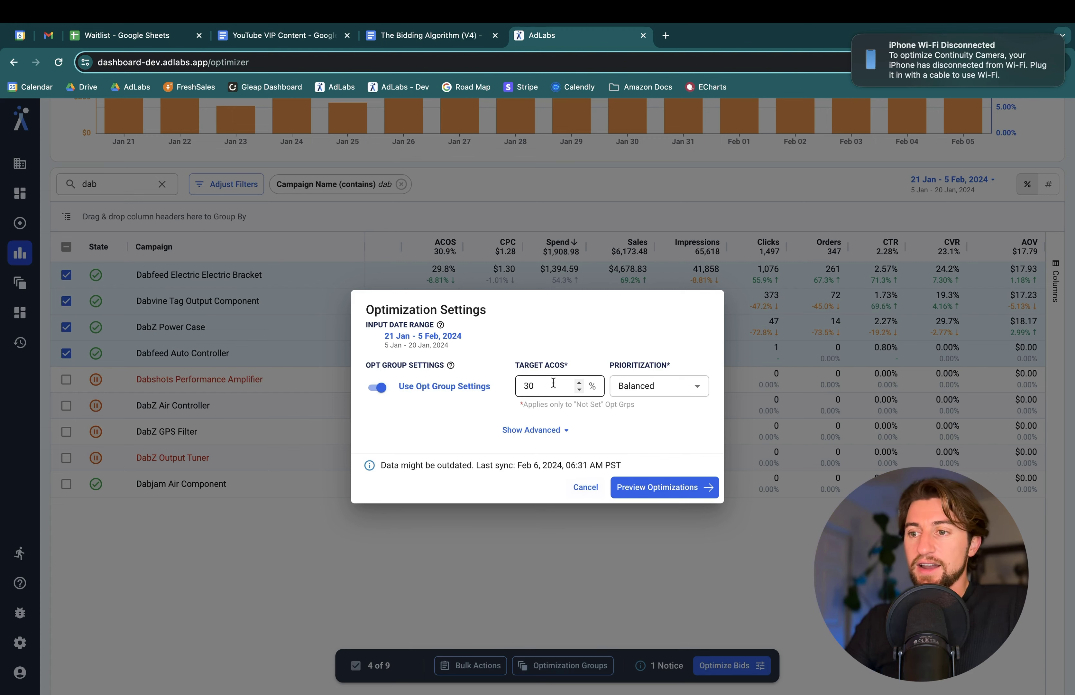
Cancel, then reopen the optimization settings for the four campaigns
click(583, 487)
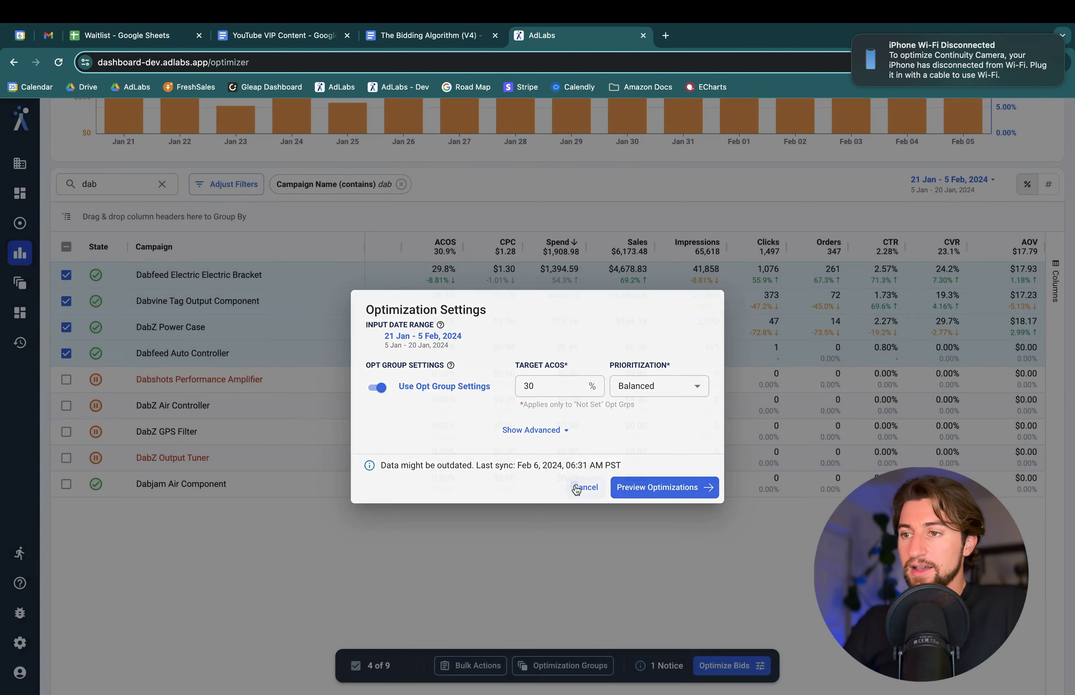
scroll(589, 225, up, 2)
scroll(589, 225, up, 5)
click(732, 665)
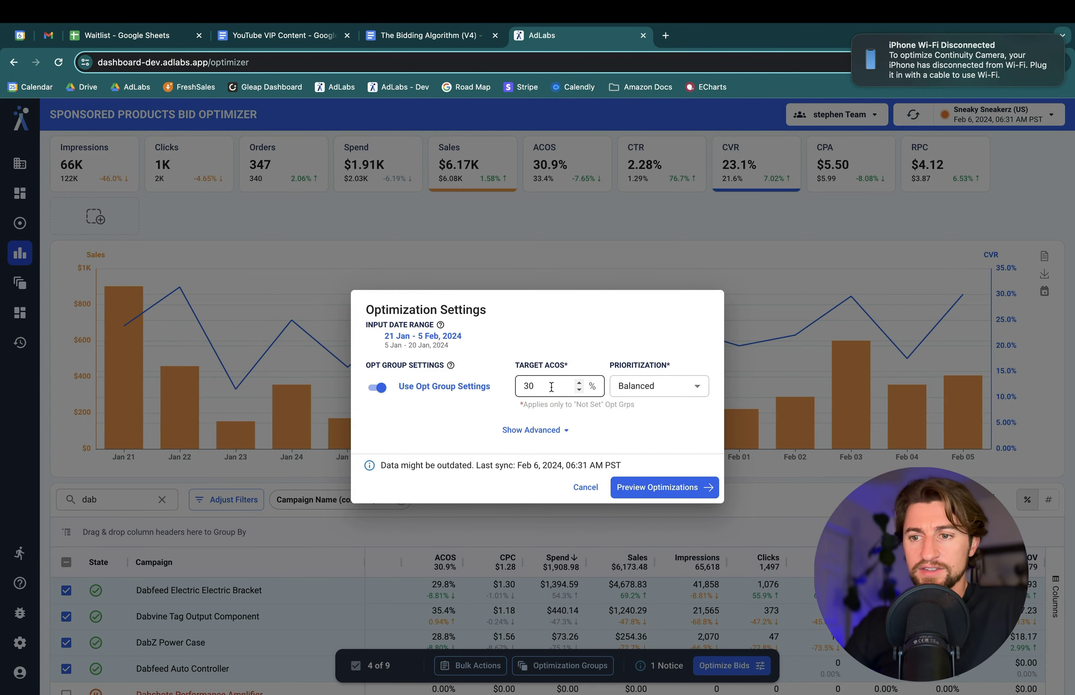
Close the settings and check the Dab Products opt group listed for the four campaigns
click(586, 491)
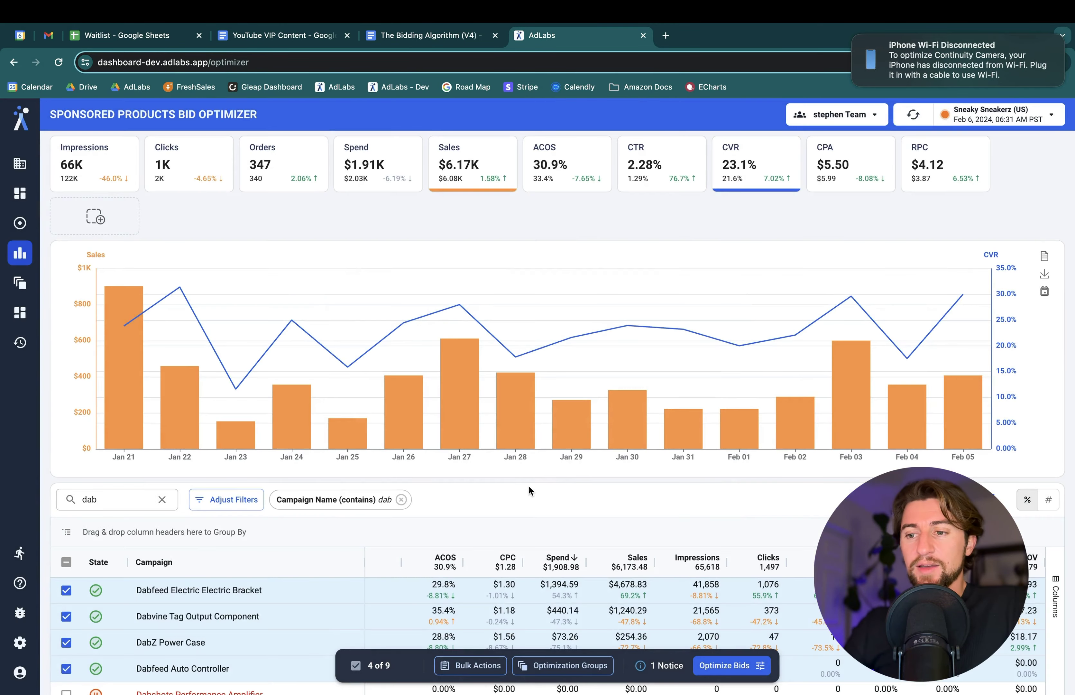
scroll(528, 488, down, 5)
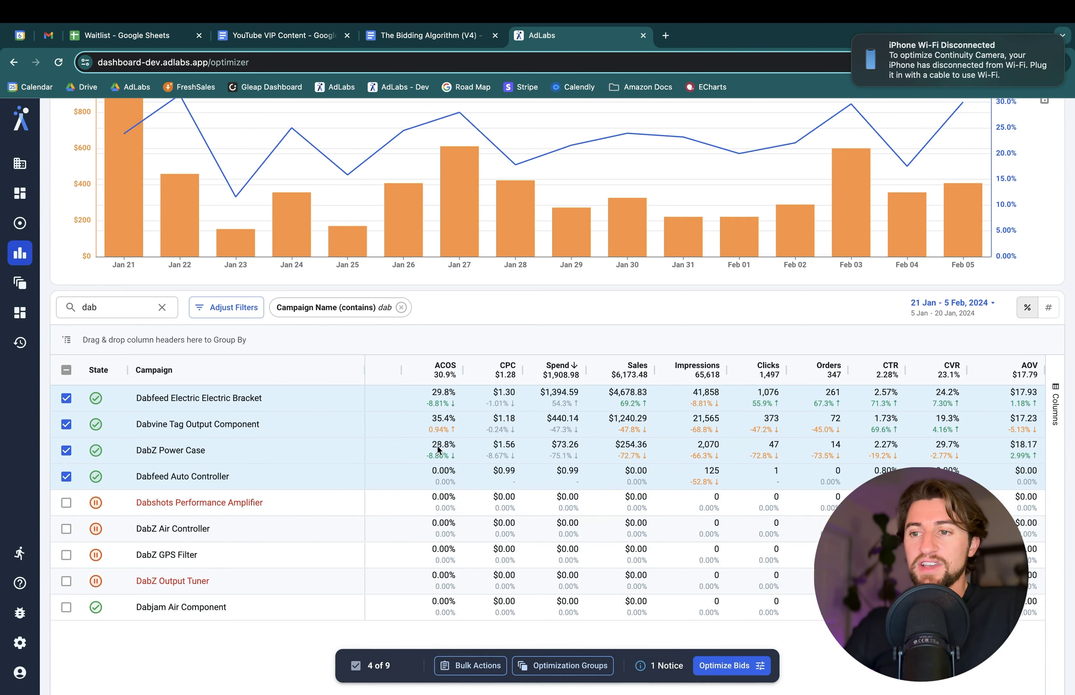
scroll(439, 450, left, 10)
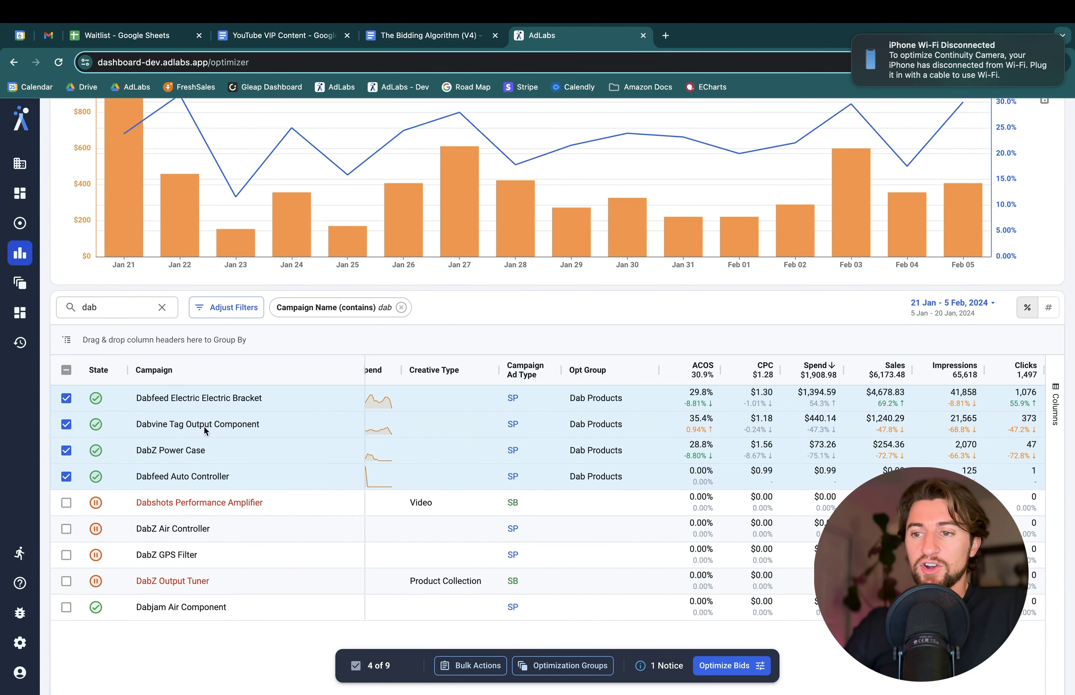
mouse_move(593, 428)
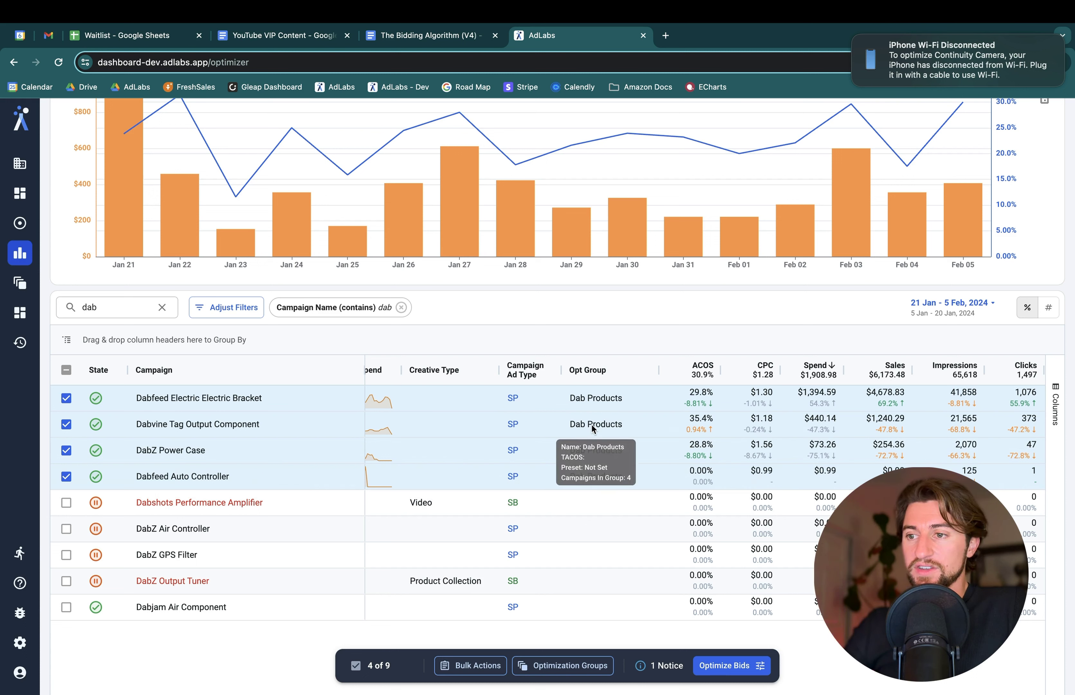
drag(560, 457, 588, 456)
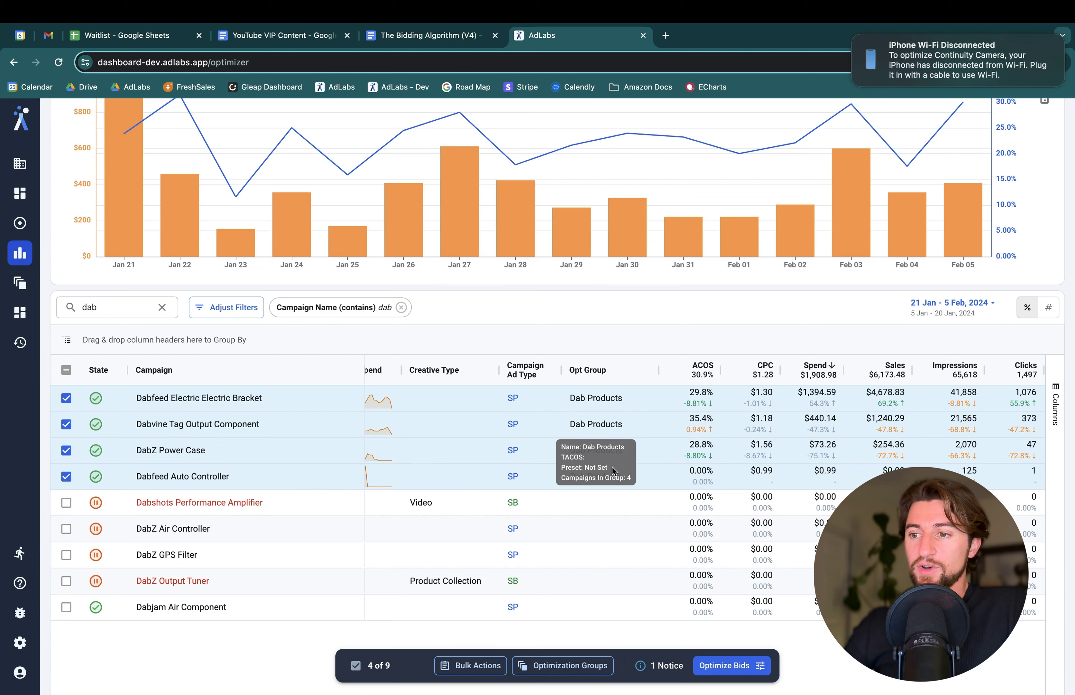
On the Optimization Groups page, set Dab Products target ACOS to 60%
mouse_move(23, 318)
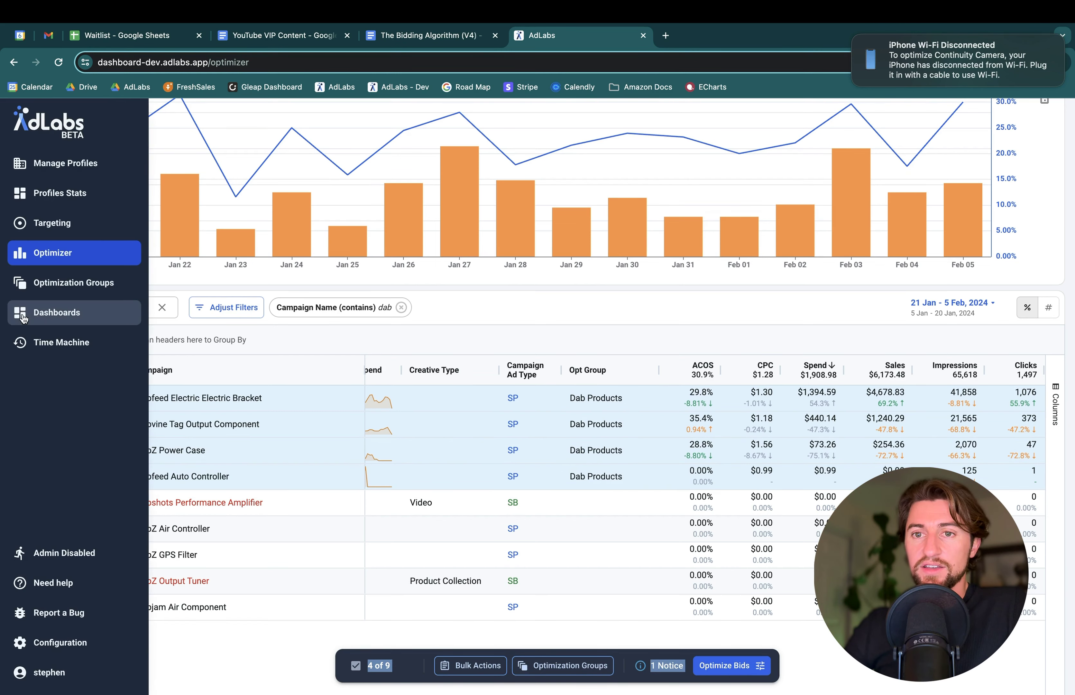
click(69, 290)
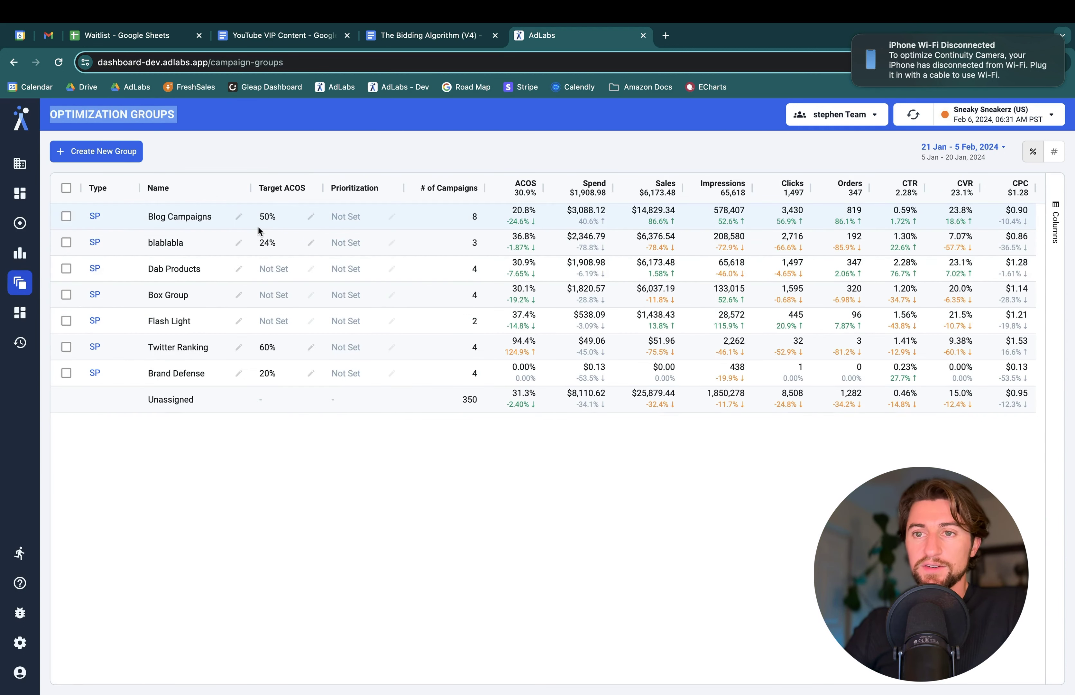
click(275, 269)
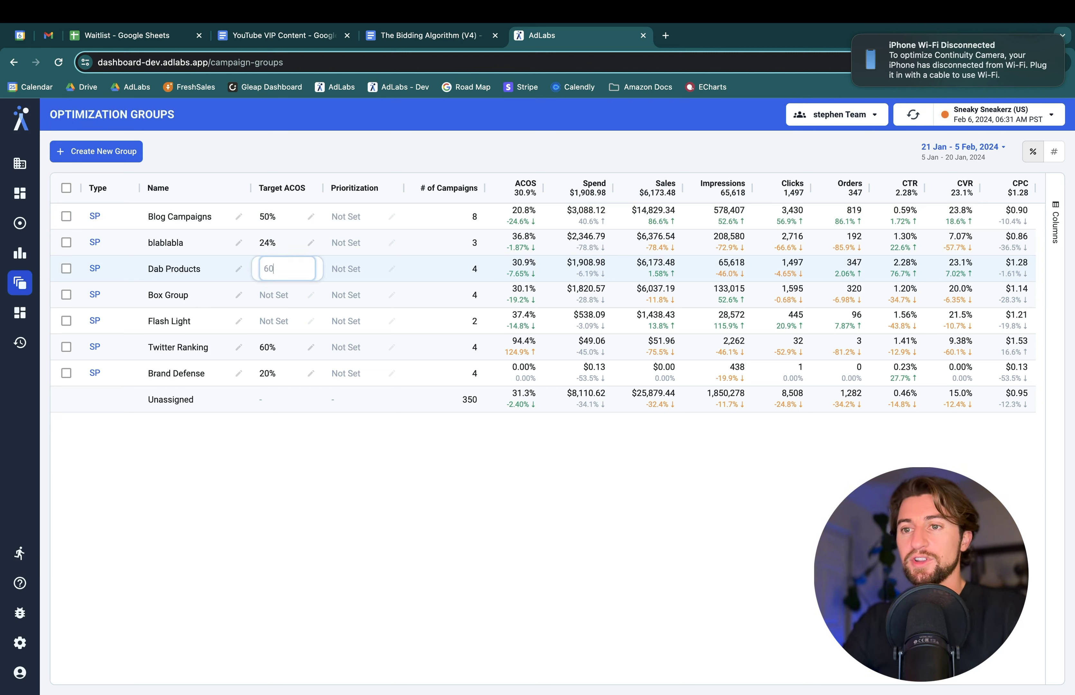
text(60)
key(Return)
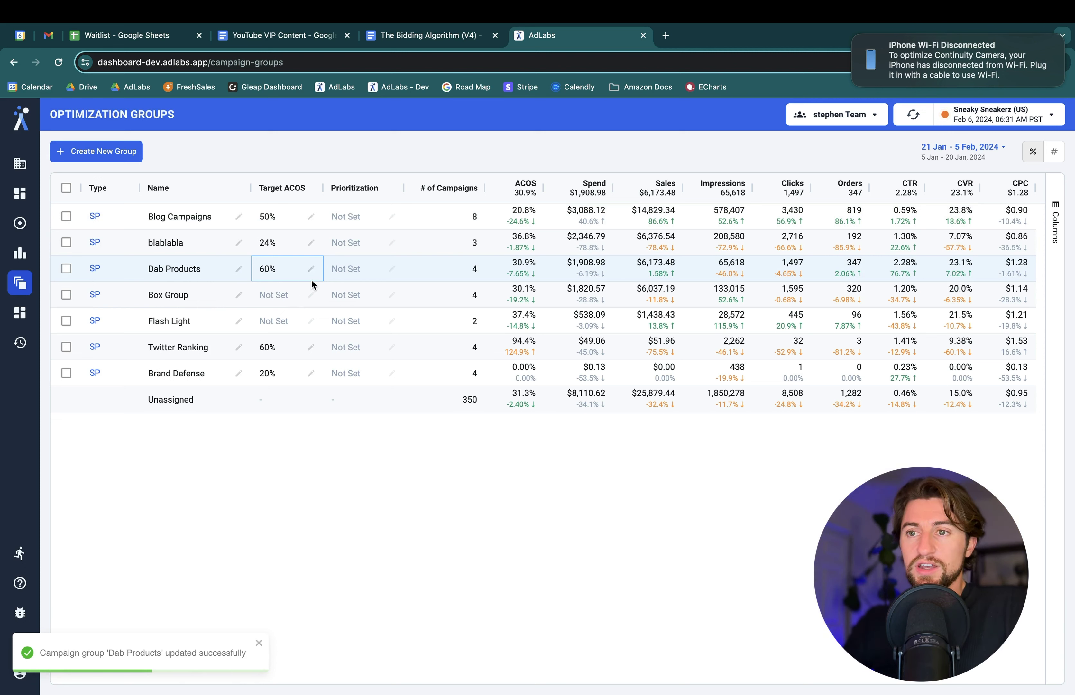
Set Dab Products prioritization to Increase Sales
click(368, 271)
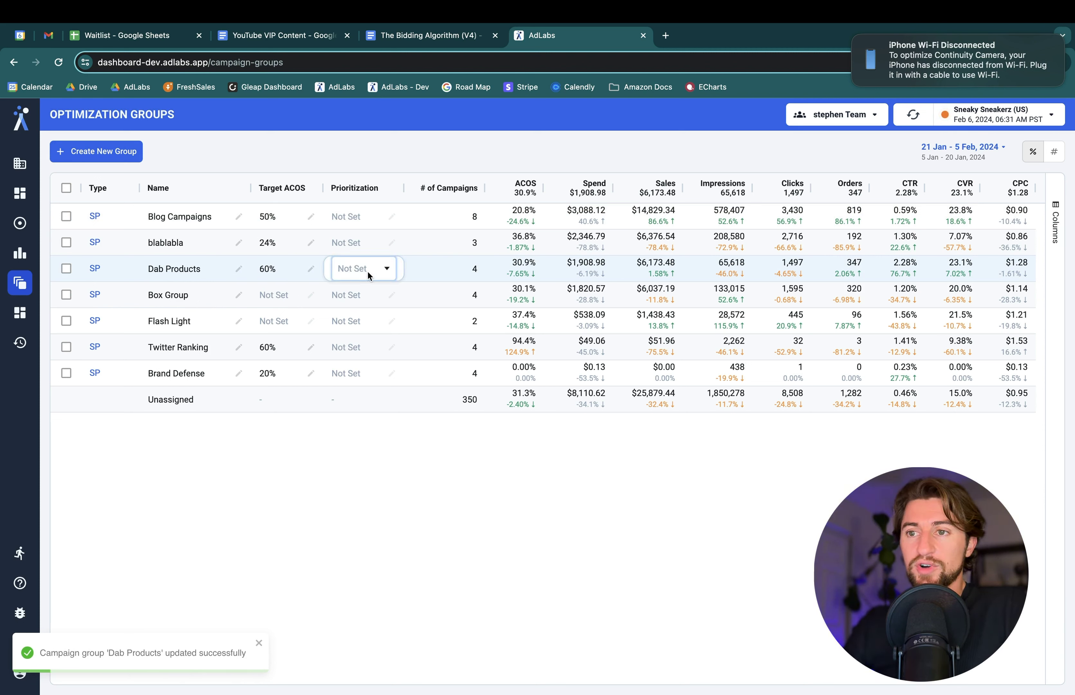
click(367, 270)
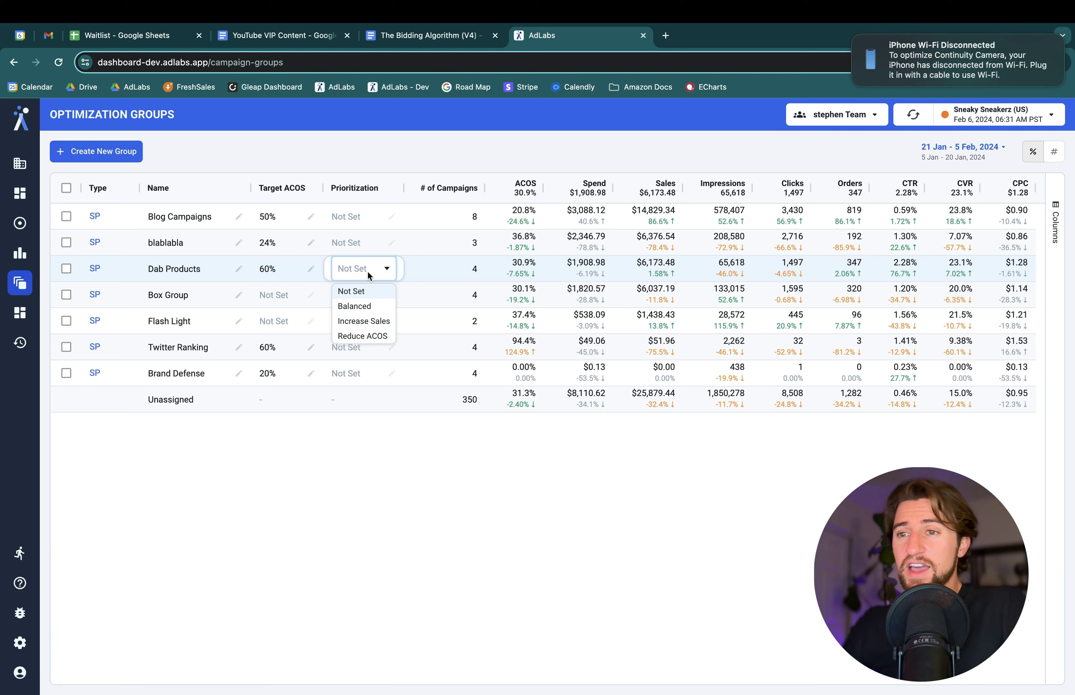
click(371, 321)
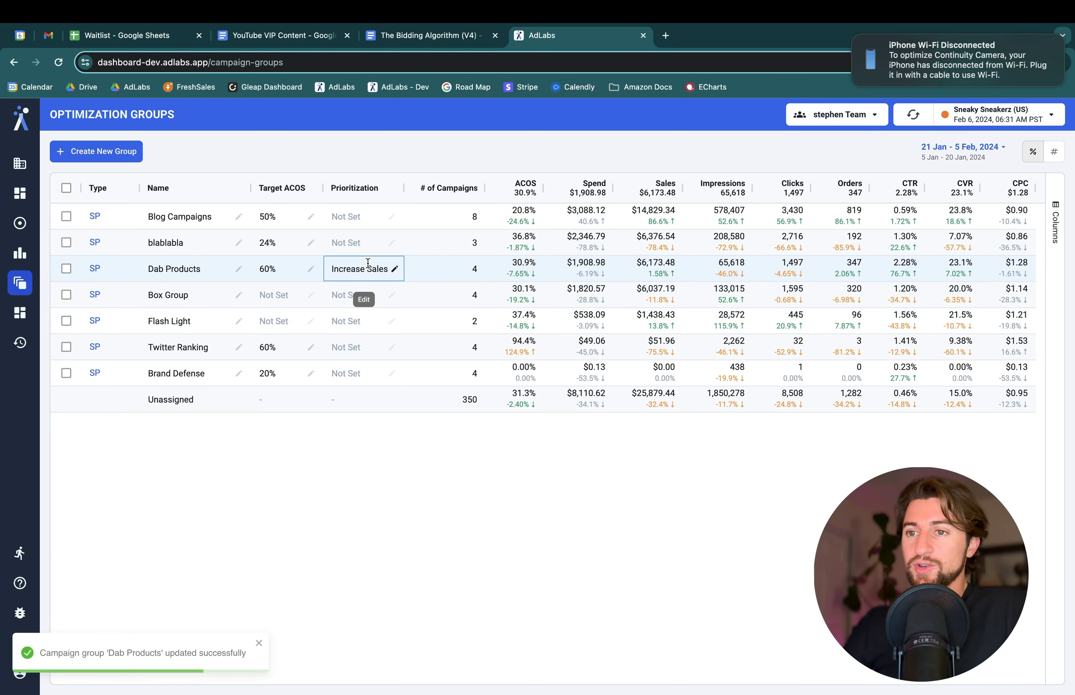
Re-edit Dab Products, keeping the 60% target ACOS, and set prioritization to Balanced
click(285, 269)
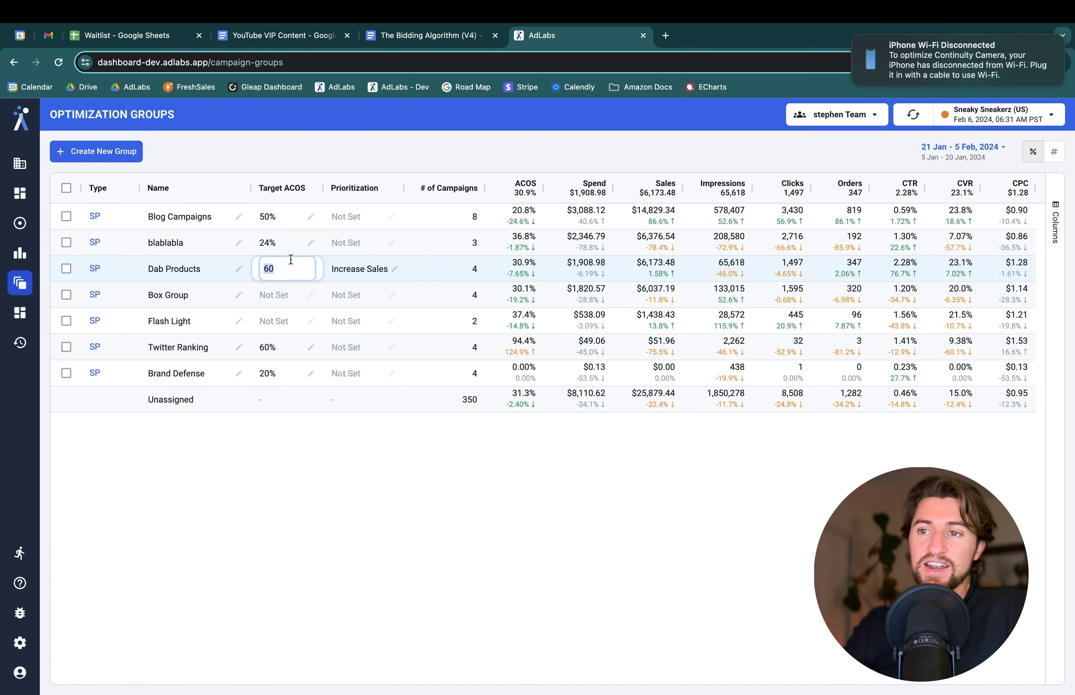
click(394, 268)
click(371, 270)
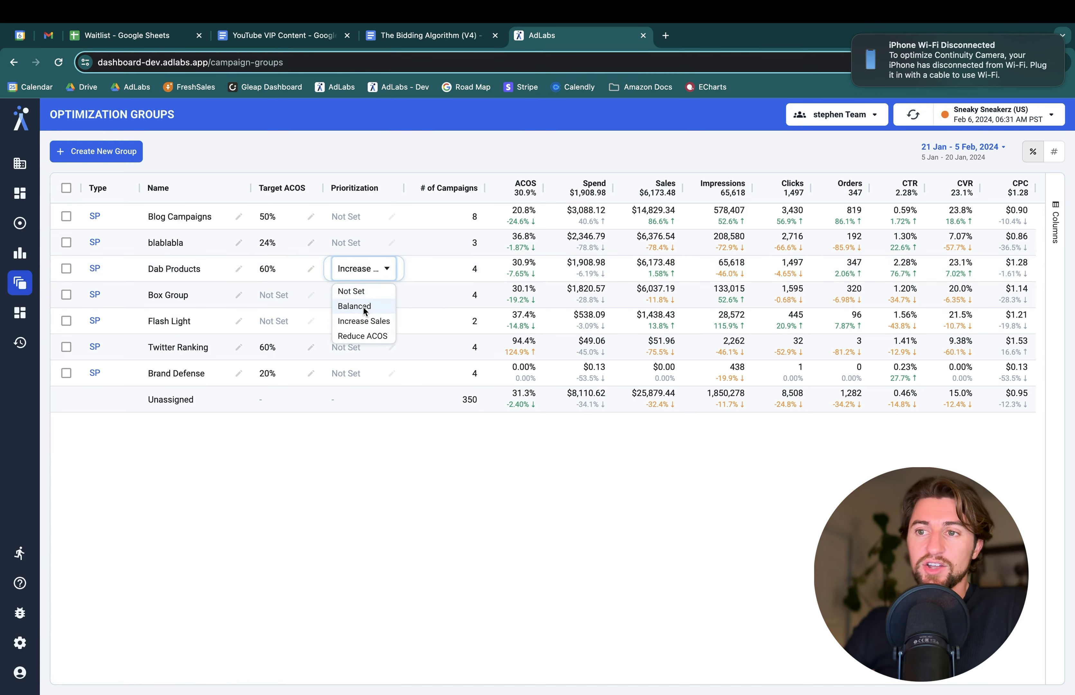
click(364, 306)
Change Dab Products prioritization from Balanced to Not Set
click(375, 271)
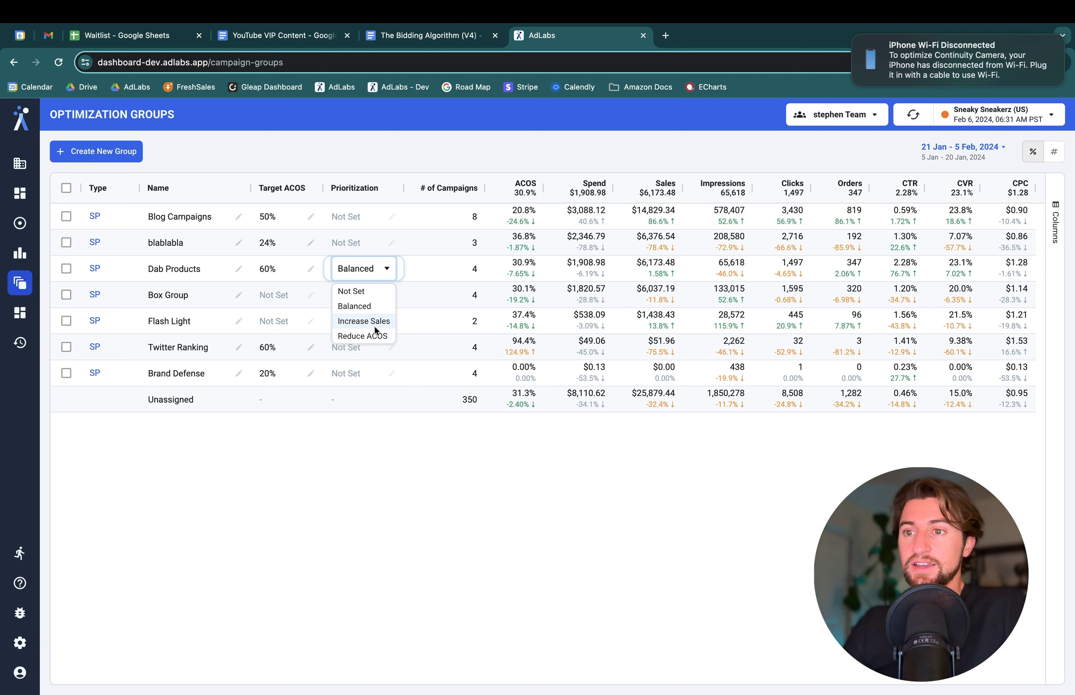
click(373, 307)
click(371, 271)
click(366, 291)
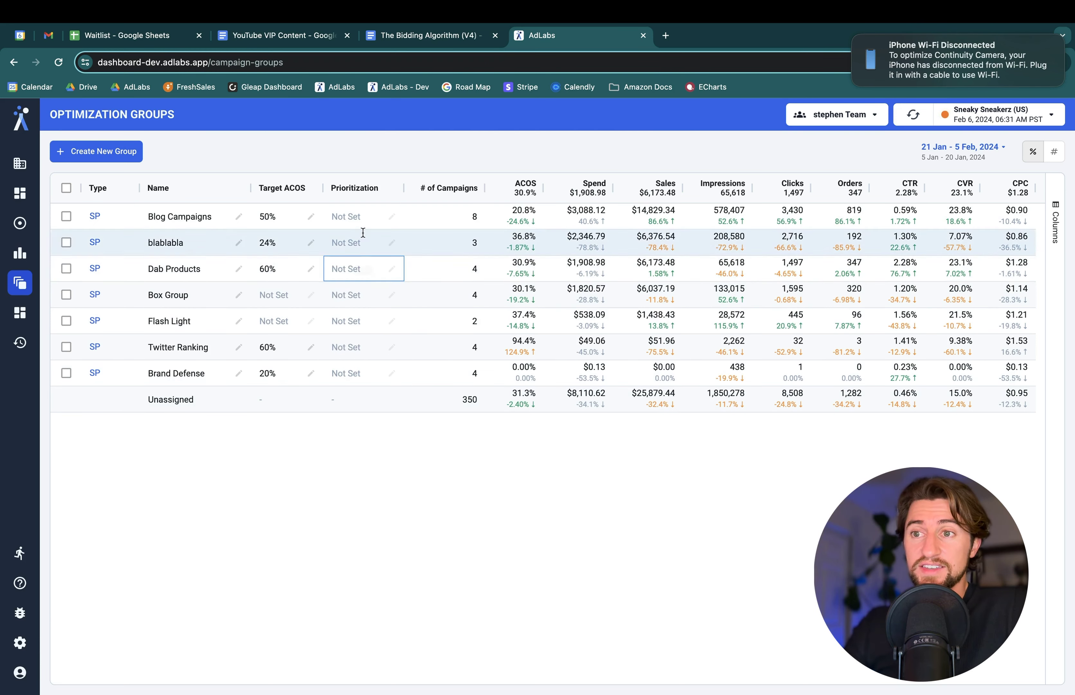